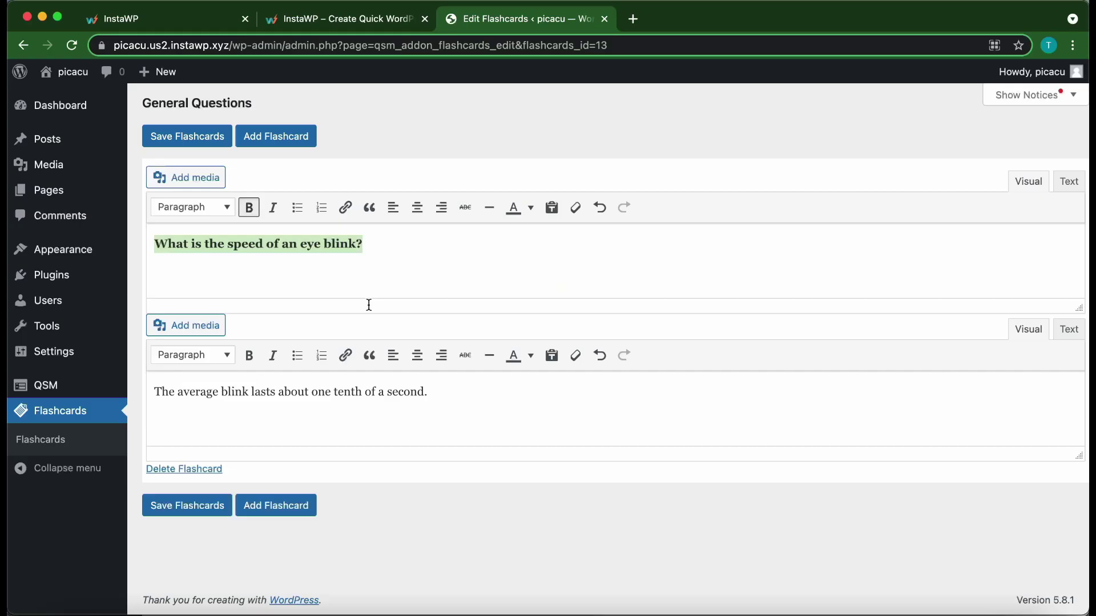
Step: Bold the answer sentence and insert the eye image into the flashcard question
drag(348, 399, 227, 367)
click(249, 356)
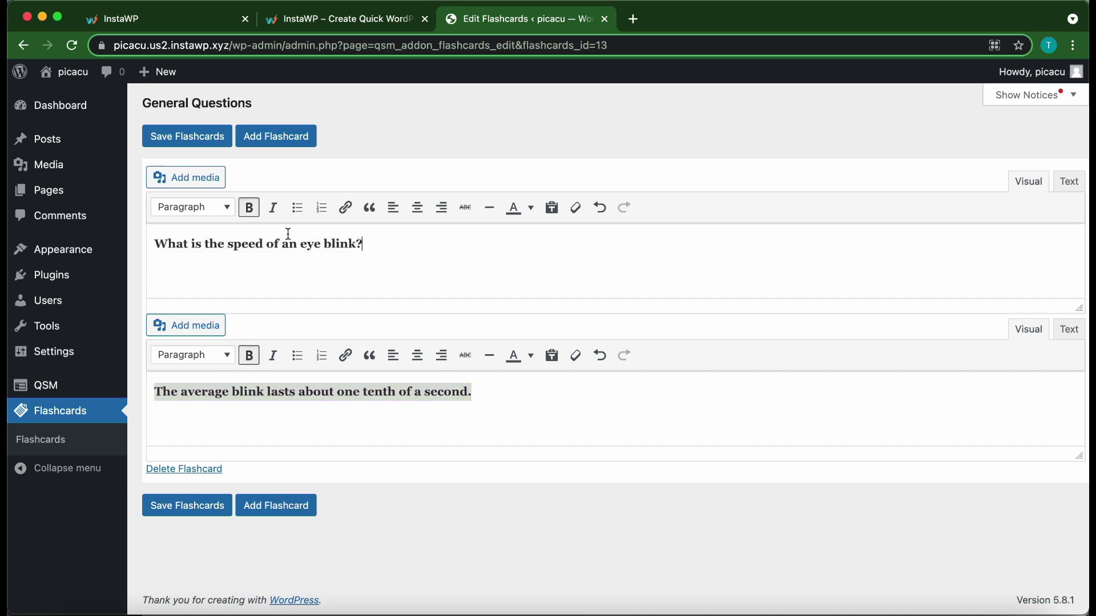
click(186, 177)
click(240, 252)
click(1015, 567)
Step: Finish placing the eye image, save the flashcards, and select the [flashcards id=13] shortcode
click(438, 270)
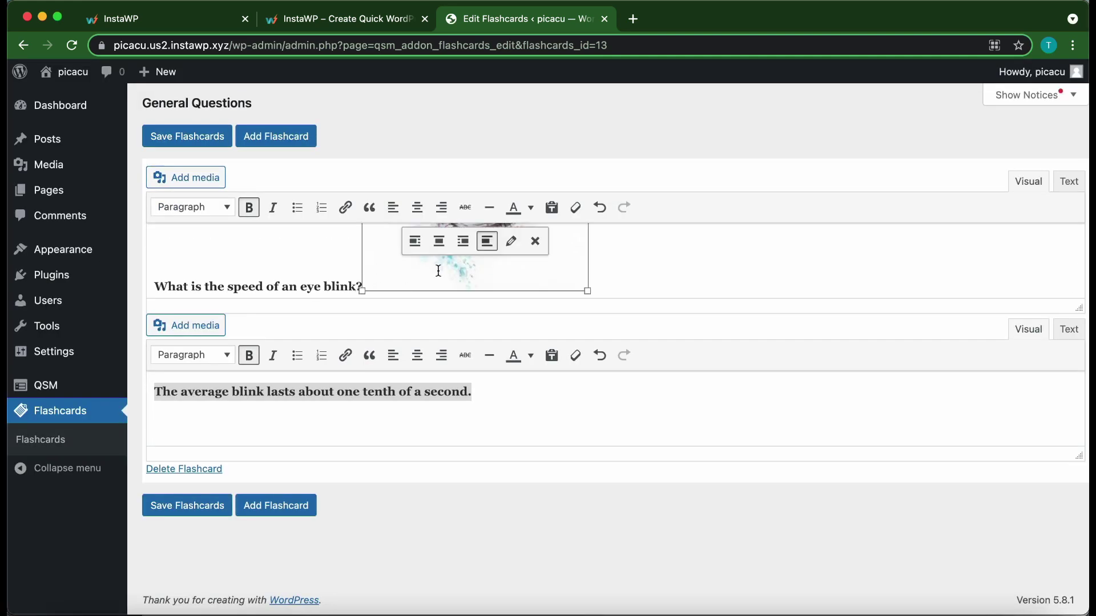
click(957, 286)
click(203, 511)
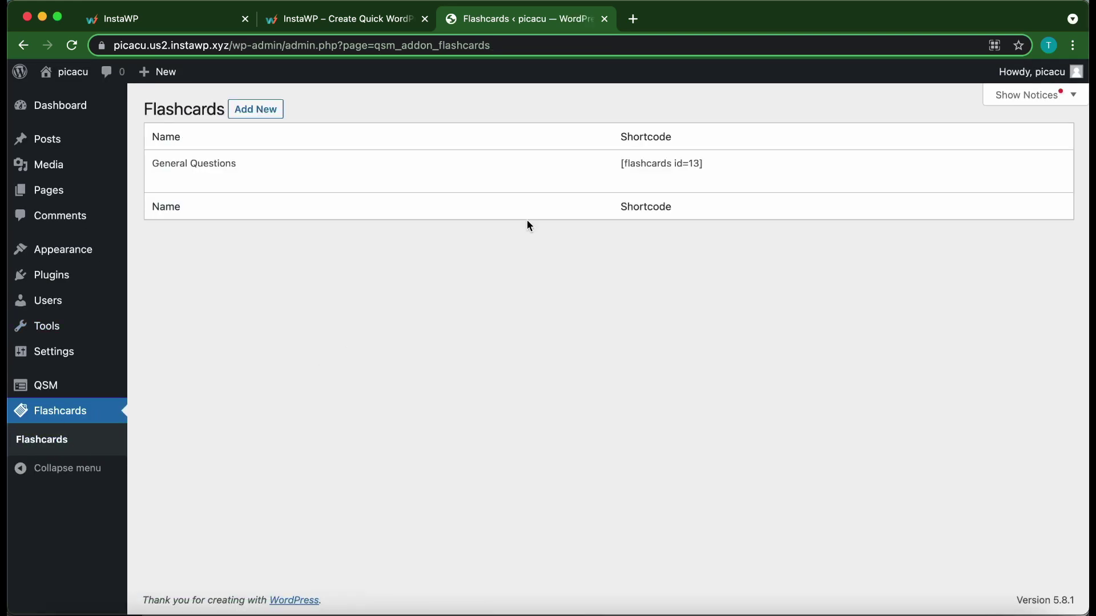
drag(621, 163, 703, 163)
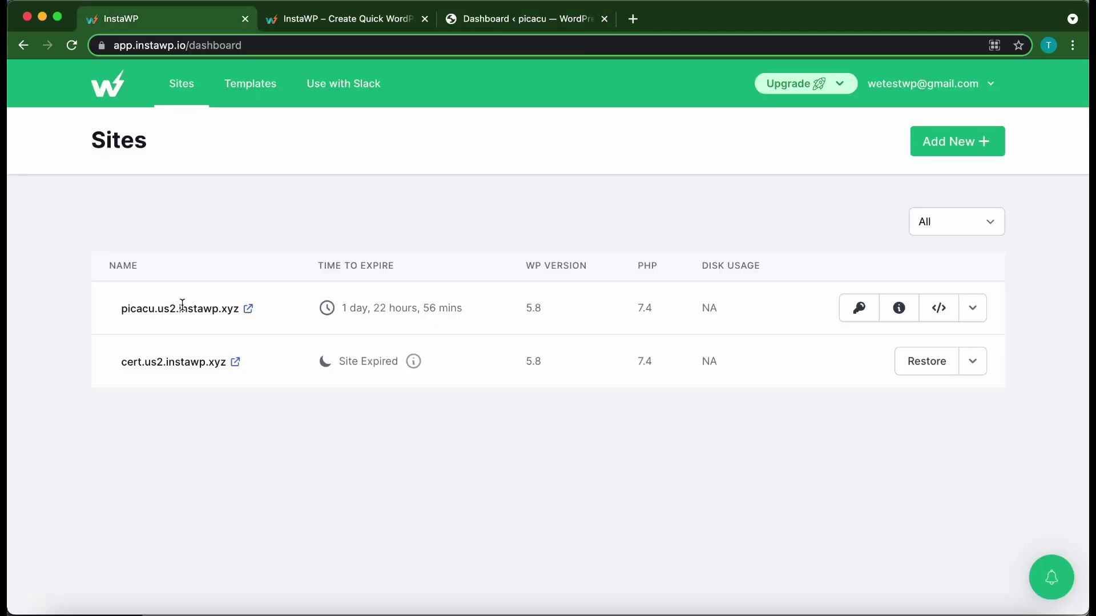
Step: Browse the instawp.io landing page, then return to the WordPress Dashboard tab
click(313, 22)
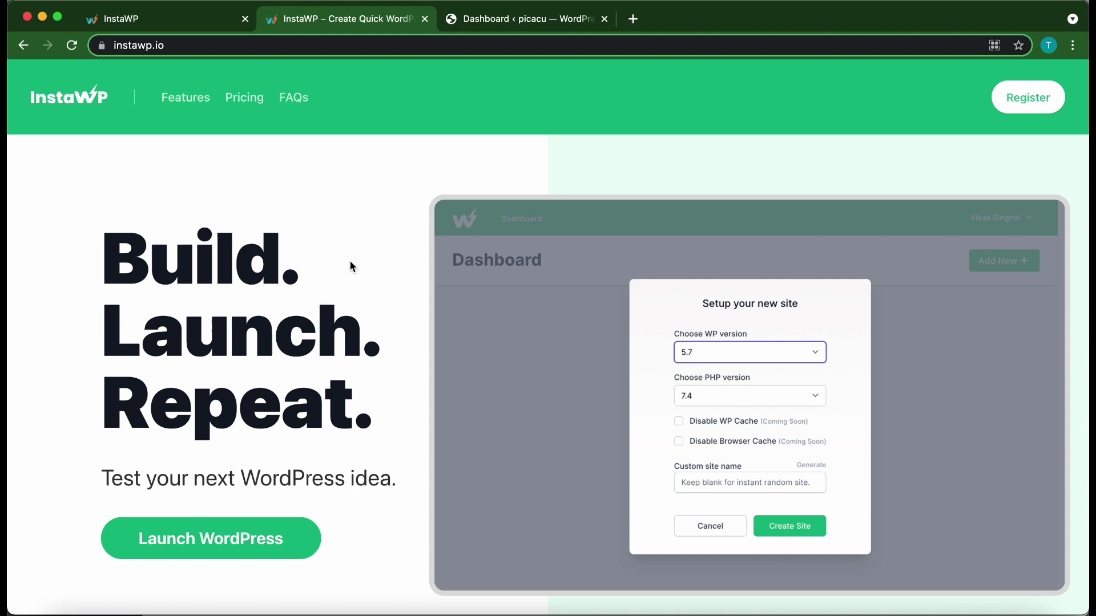
scroll(398, 354, down, 5)
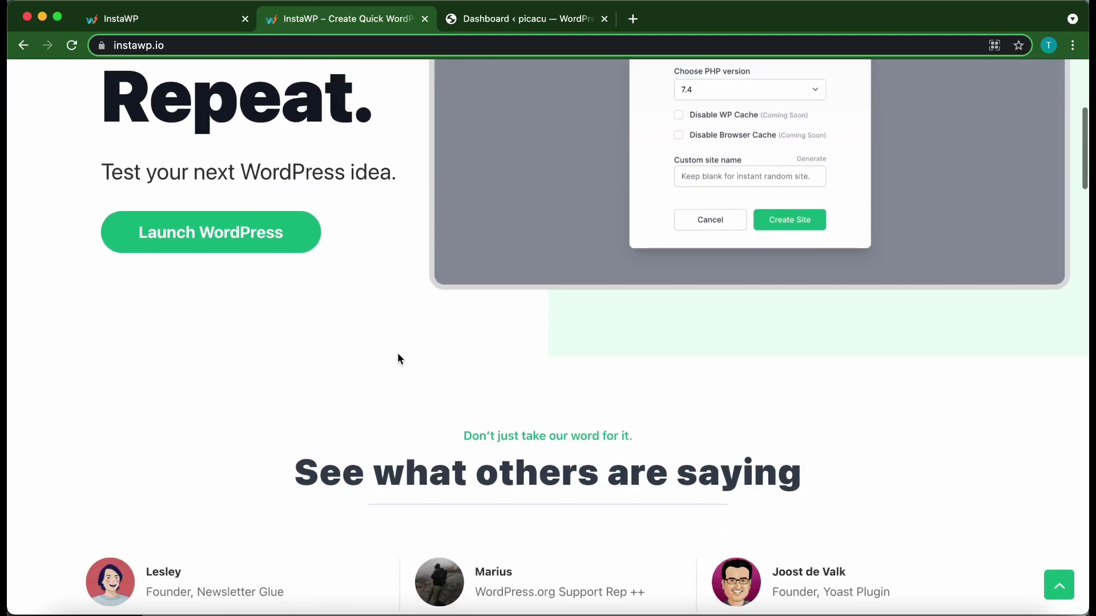
scroll(397, 354, down, 6)
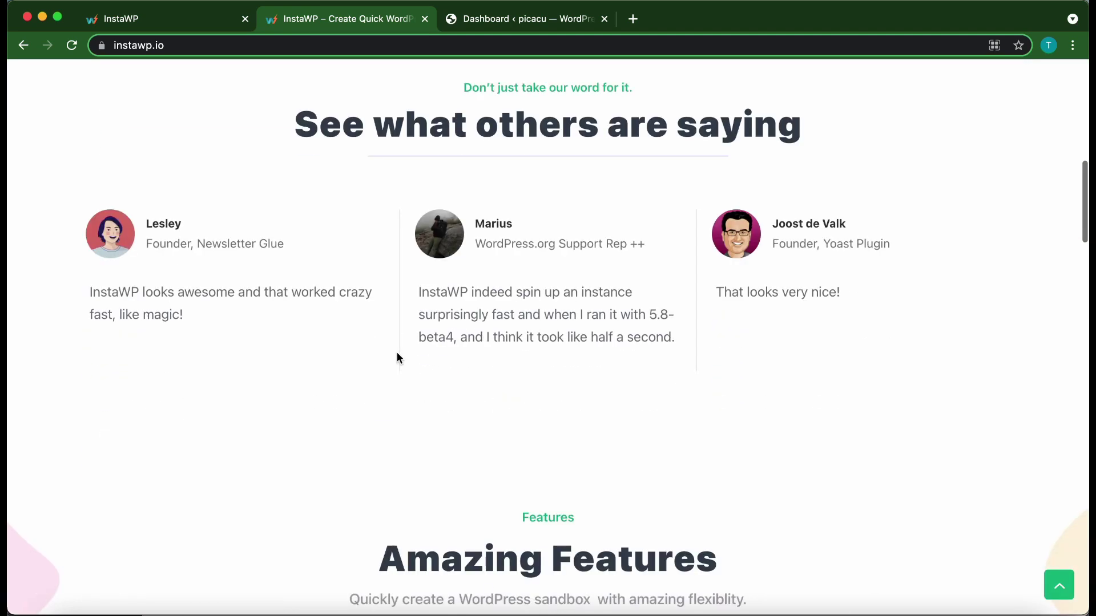
scroll(397, 353, down, 8)
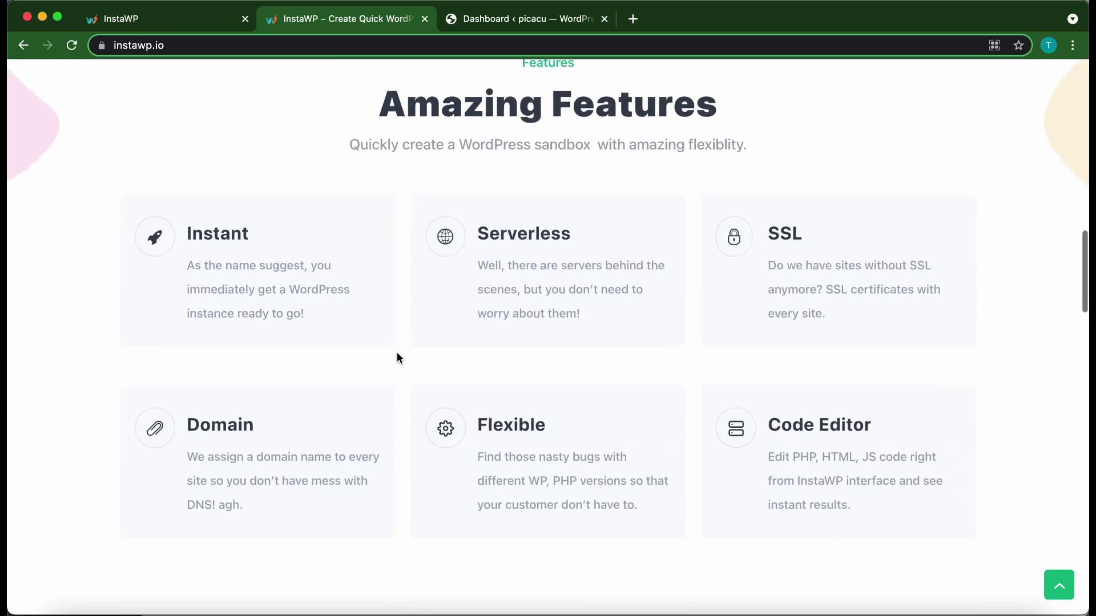
scroll(398, 354, down, 5)
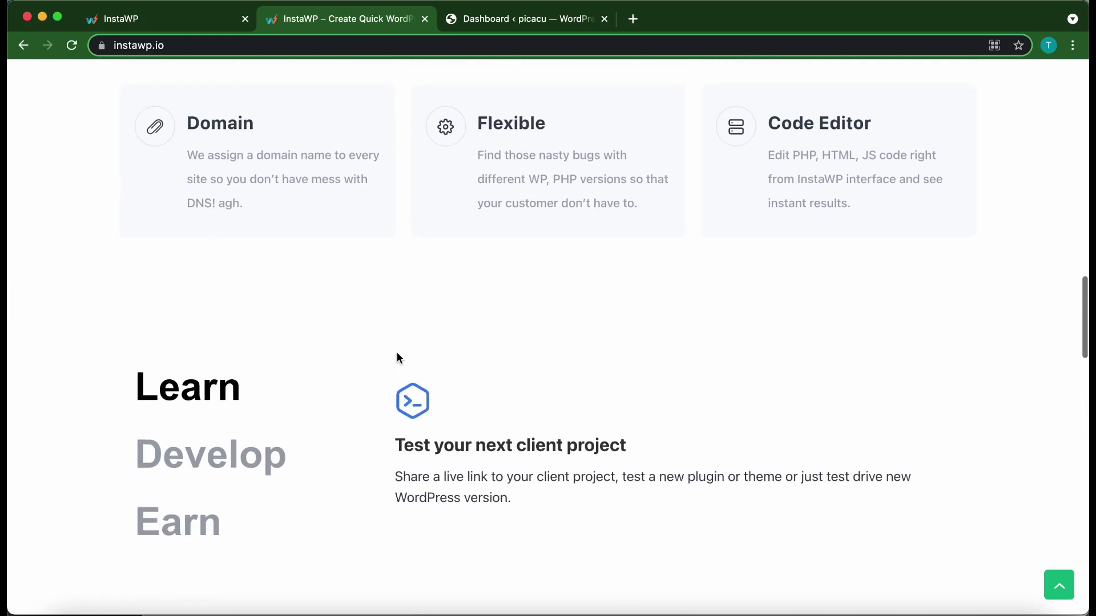
scroll(398, 358, down, 9)
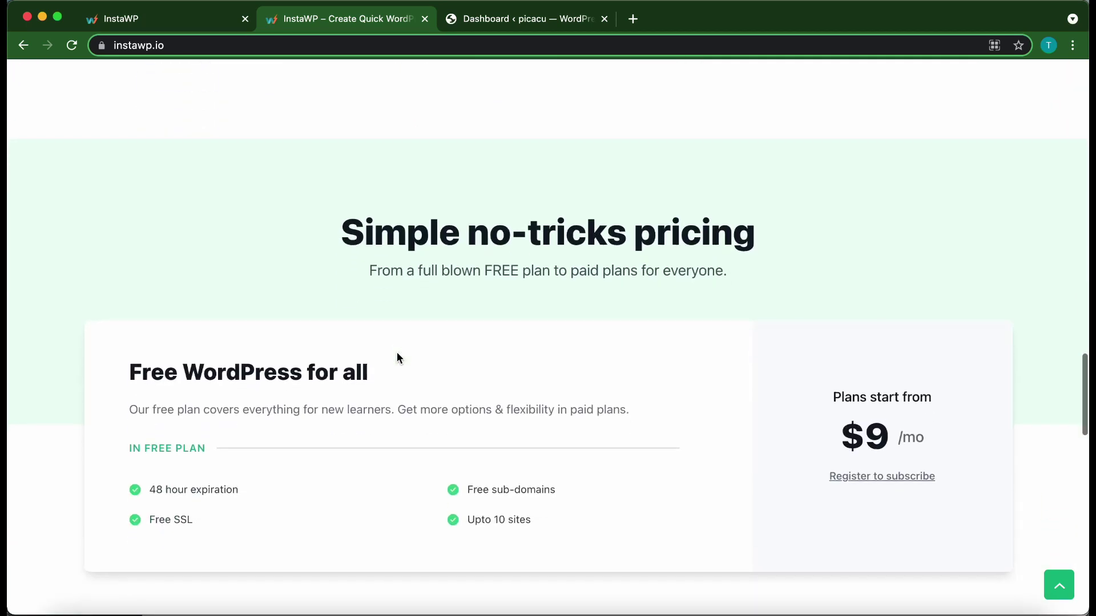
scroll(398, 358, up, 13)
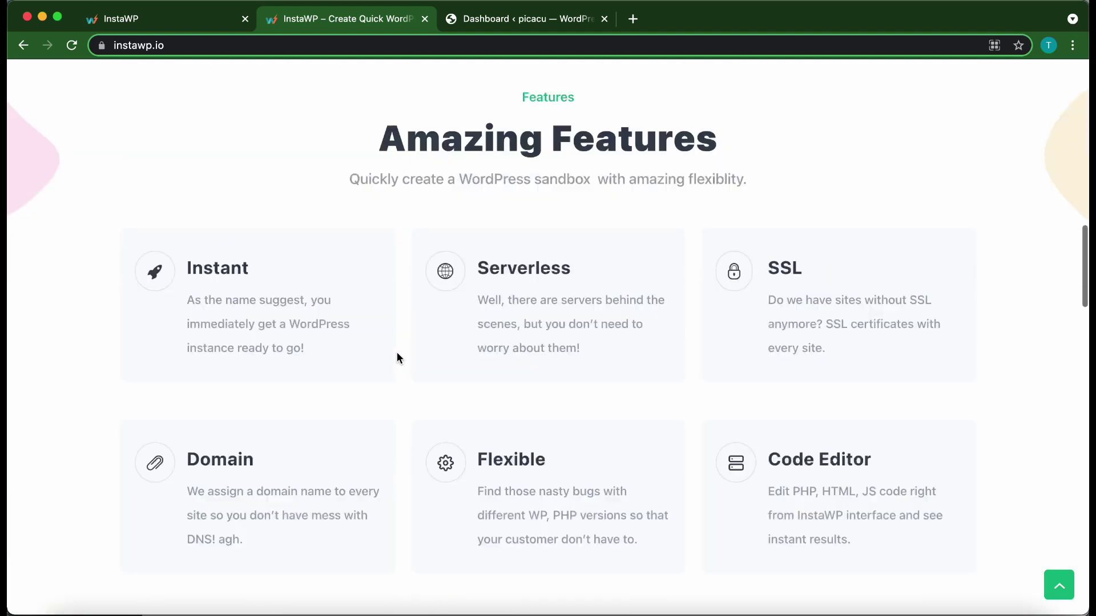
scroll(396, 352, up, 6)
key(ctrl+Tab)
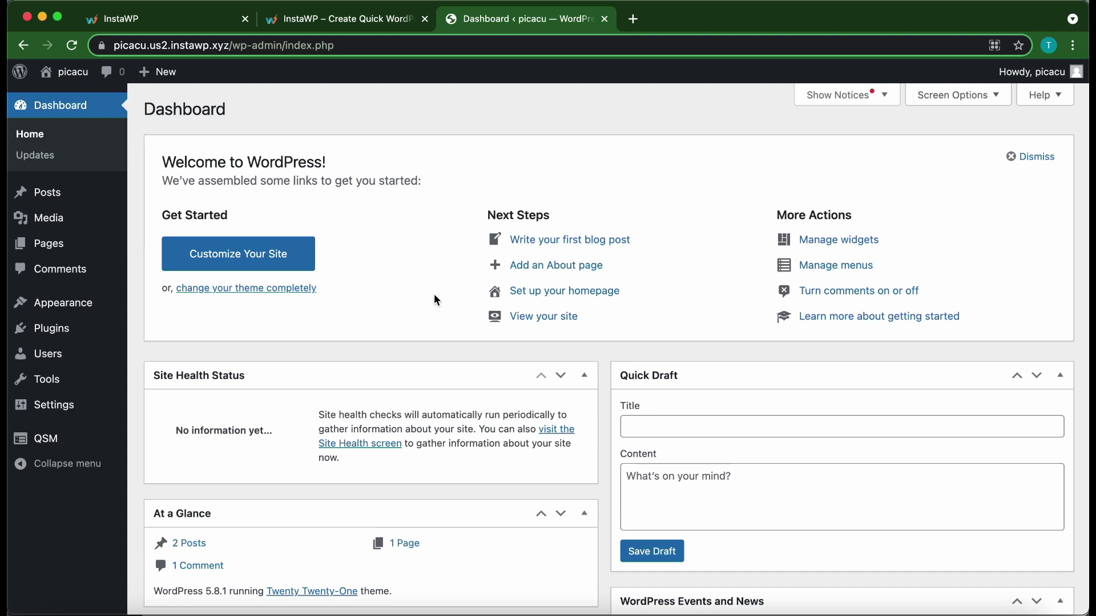
Step: Open QSM from the admin sidebar, bringing up the Quiz And Survey Master pricing page
click(49, 439)
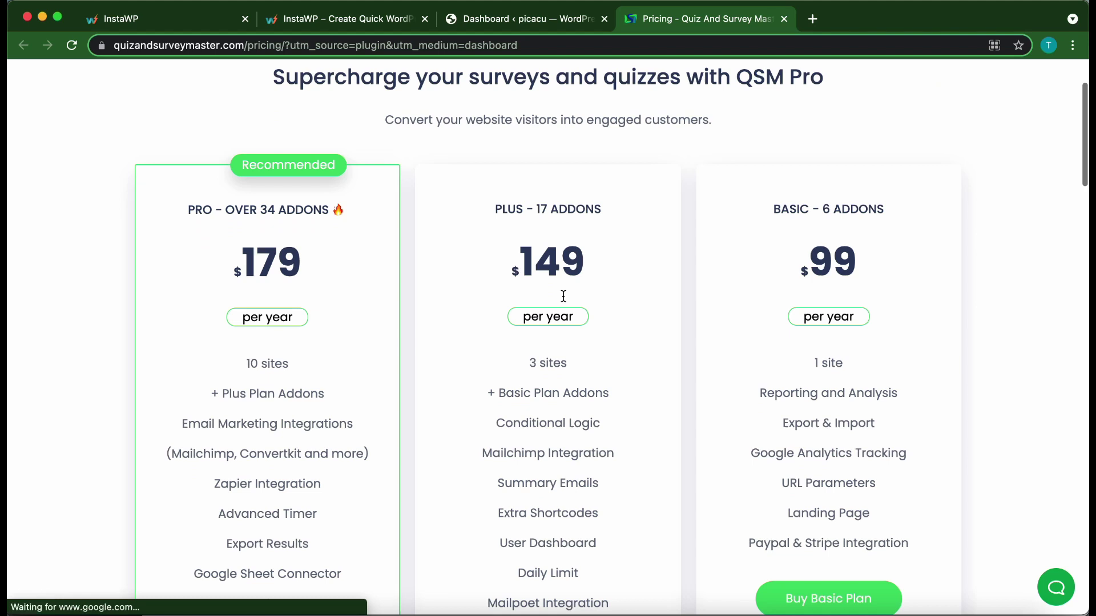
Step: Scroll to the individual addons, browse all QSM addons, and open the Flashcards addon page
scroll(563, 296, down, 3)
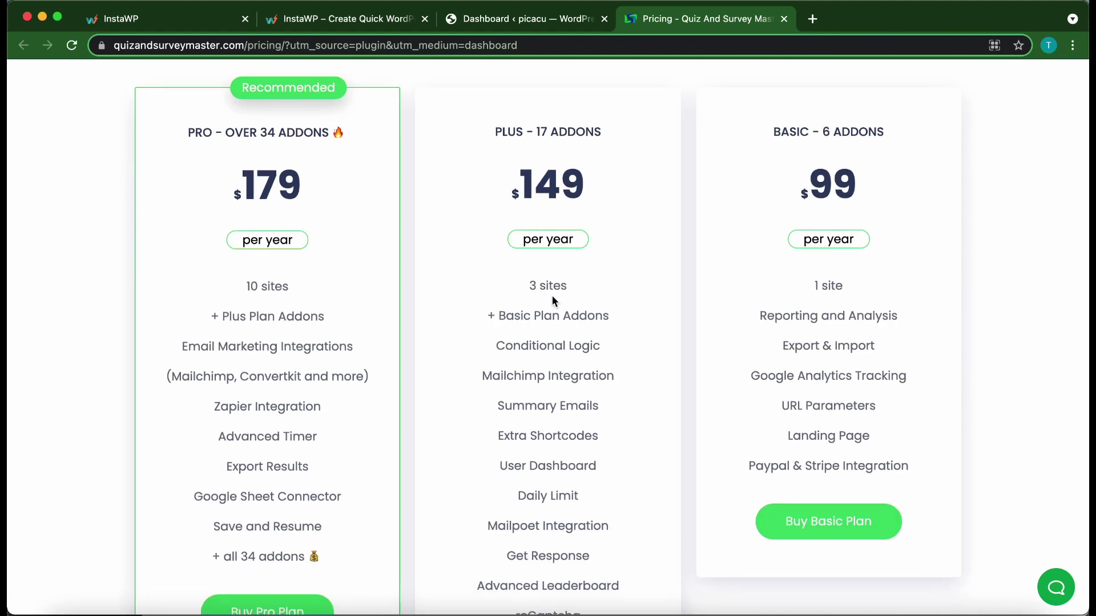
scroll(431, 301, down, 20)
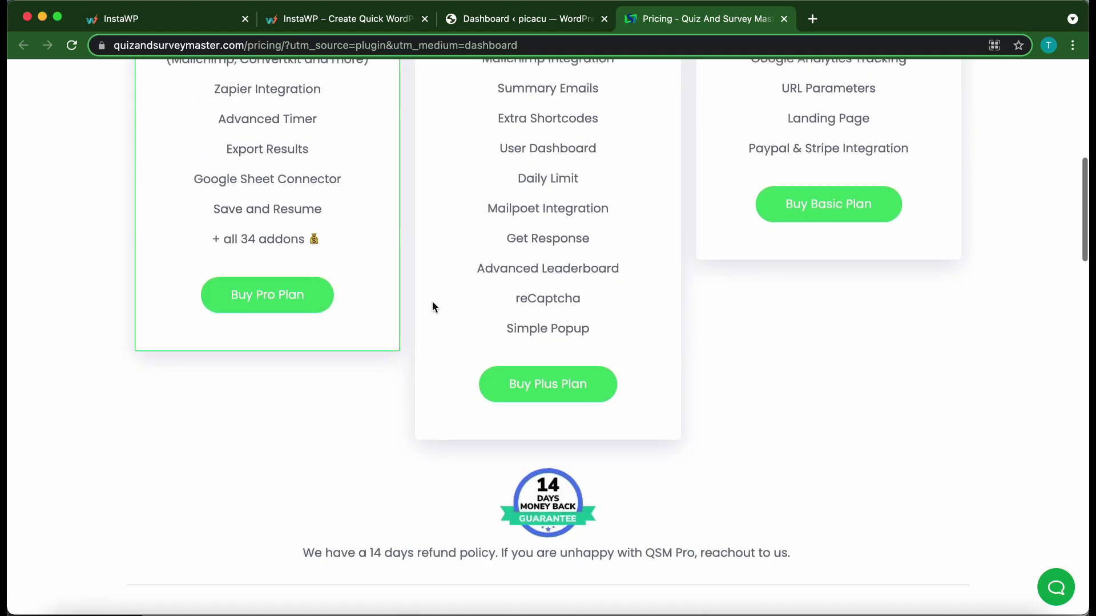
scroll(432, 300, down, 5)
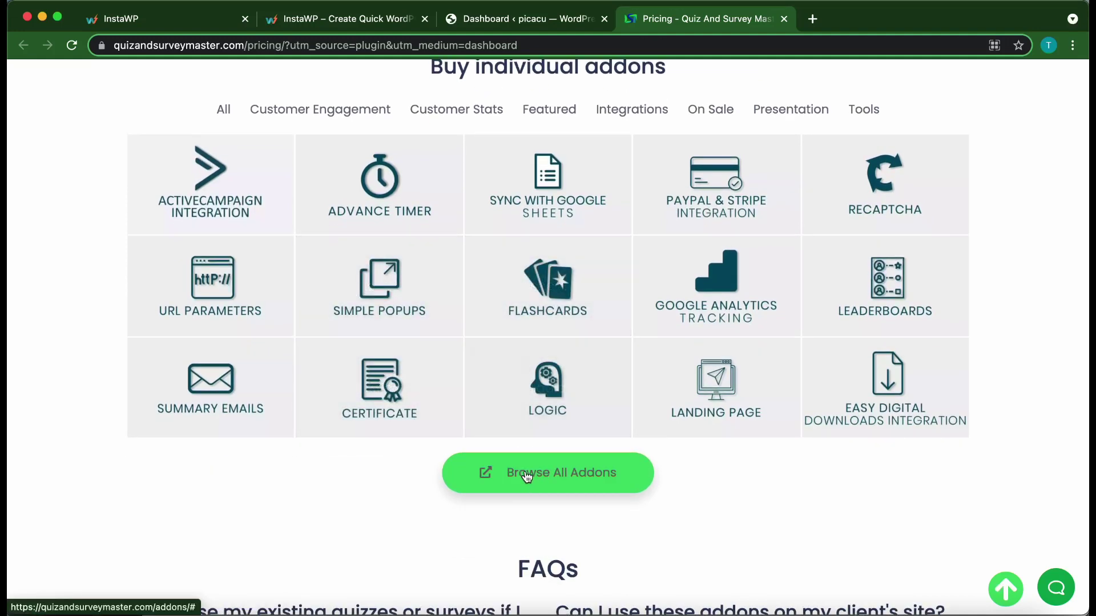
click(525, 473)
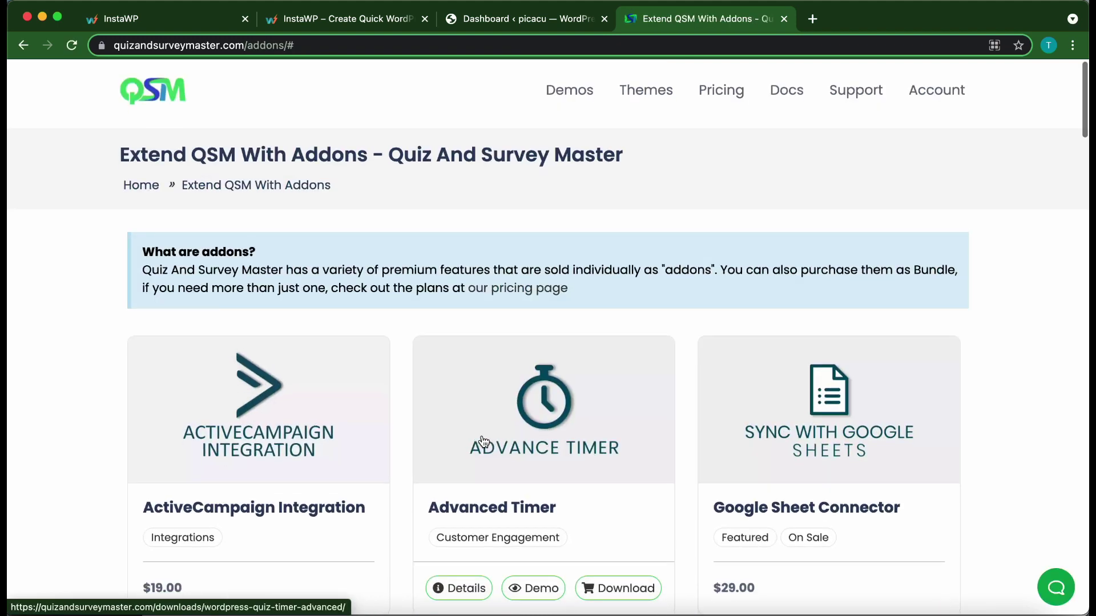
scroll(481, 440, down, 7)
scroll(482, 440, down, 10)
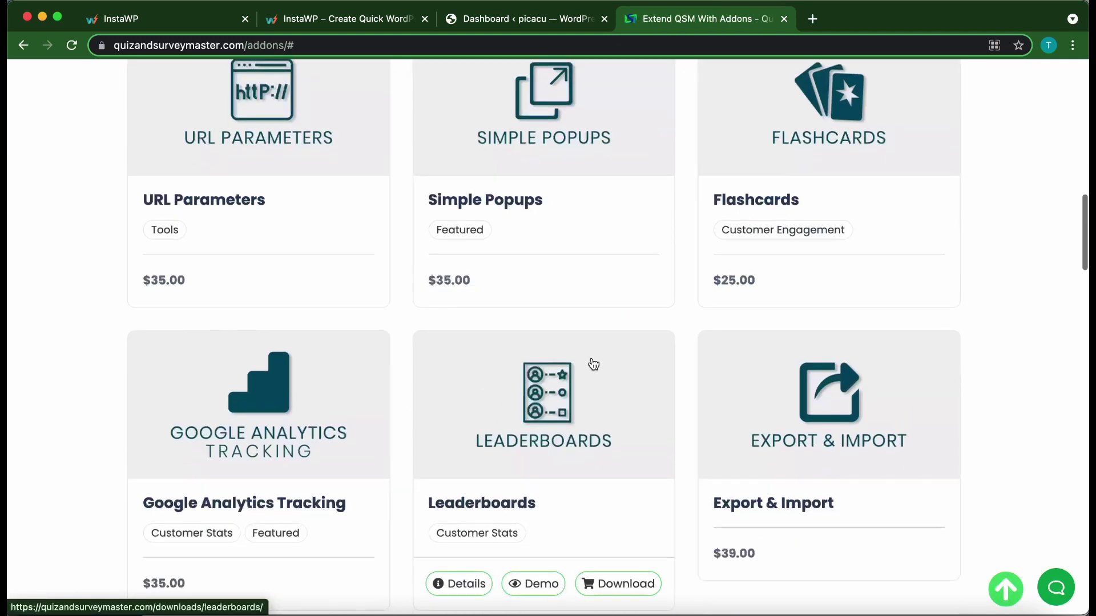
click(827, 117)
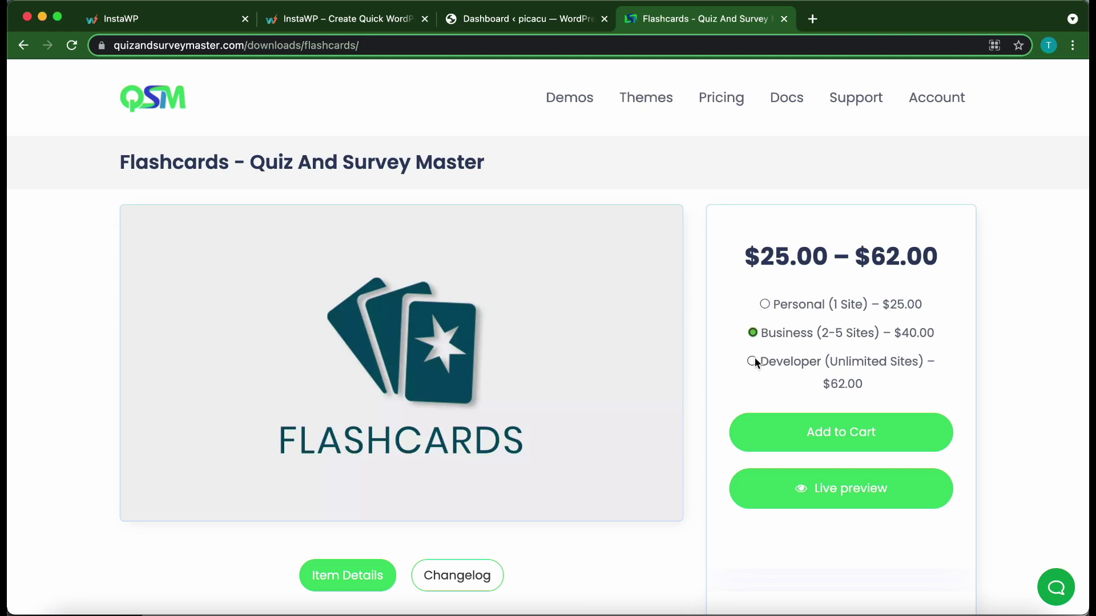
Step: Add the Flashcards Business (2-5 Sites) licence to the cart and review the $40.00 checkout
click(817, 440)
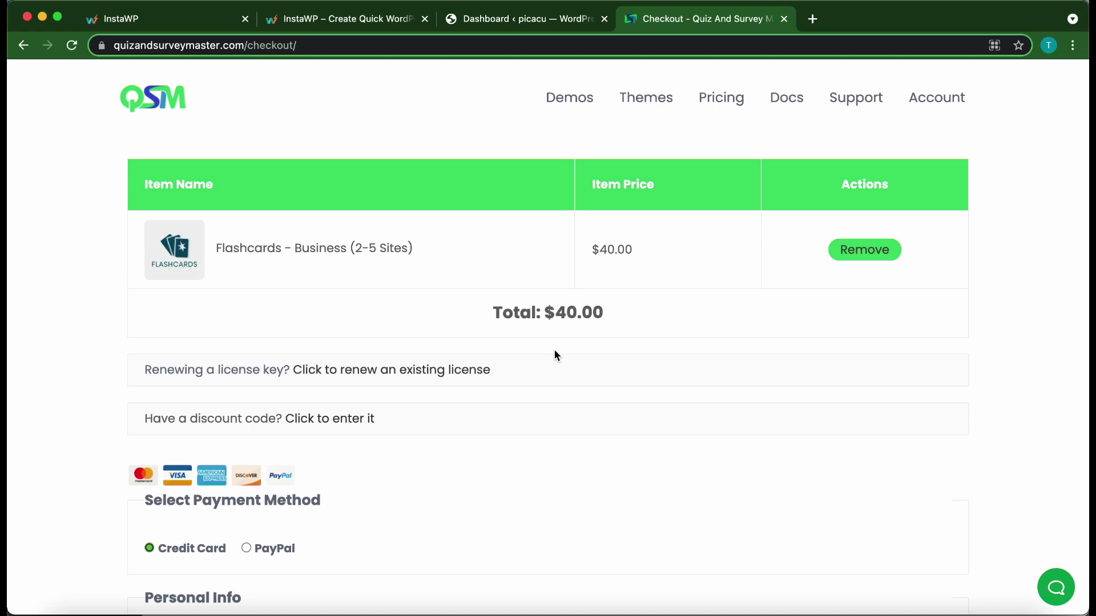
scroll(556, 355, down, 4)
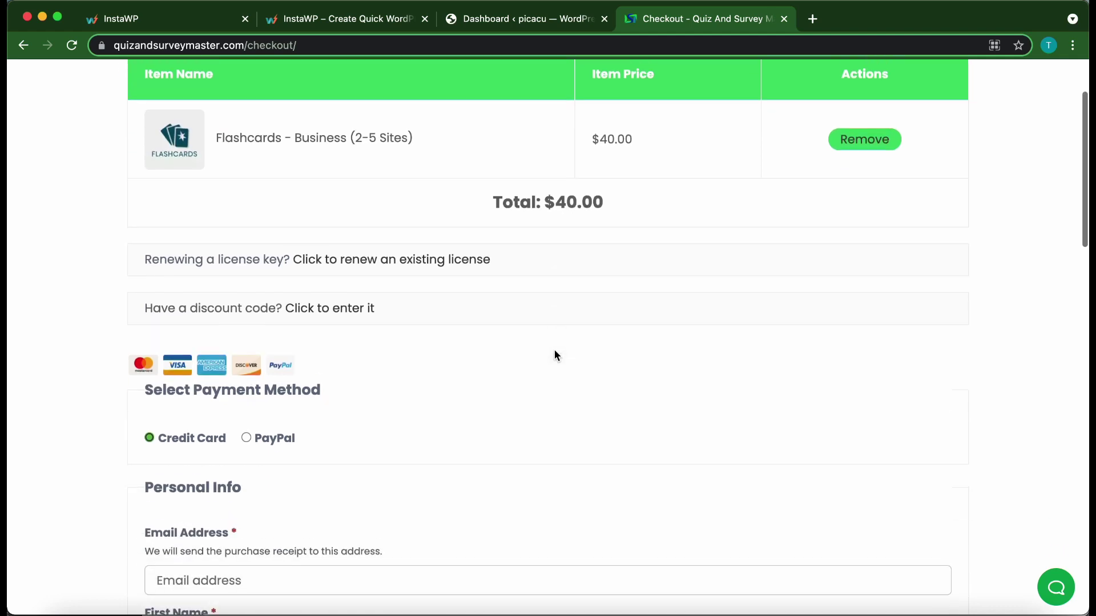
scroll(556, 355, down, 2)
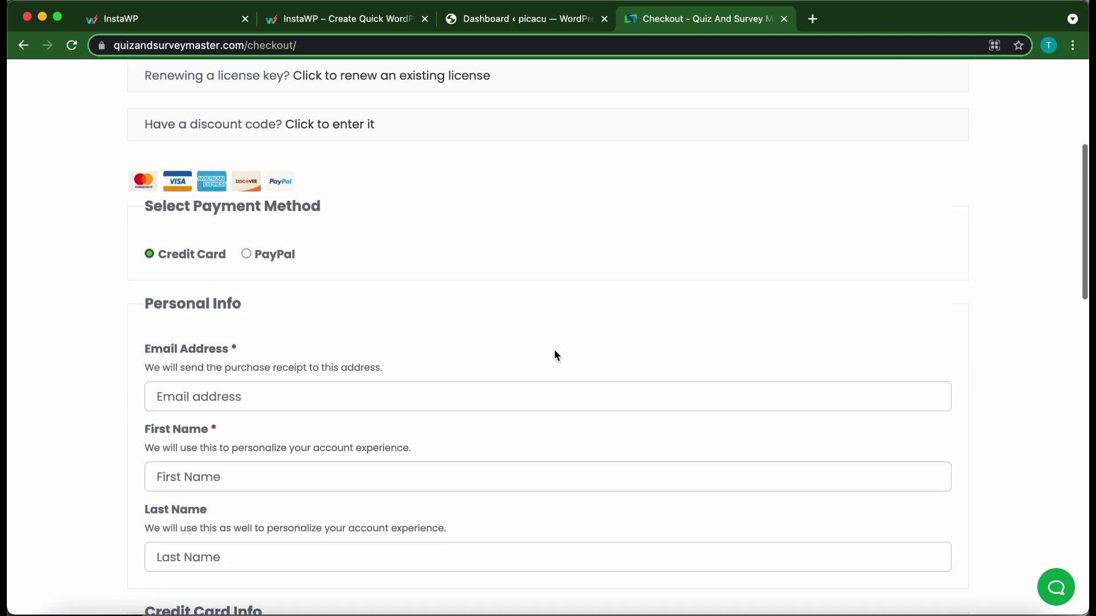
scroll(556, 355, down, 3)
scroll(553, 355, up, 8)
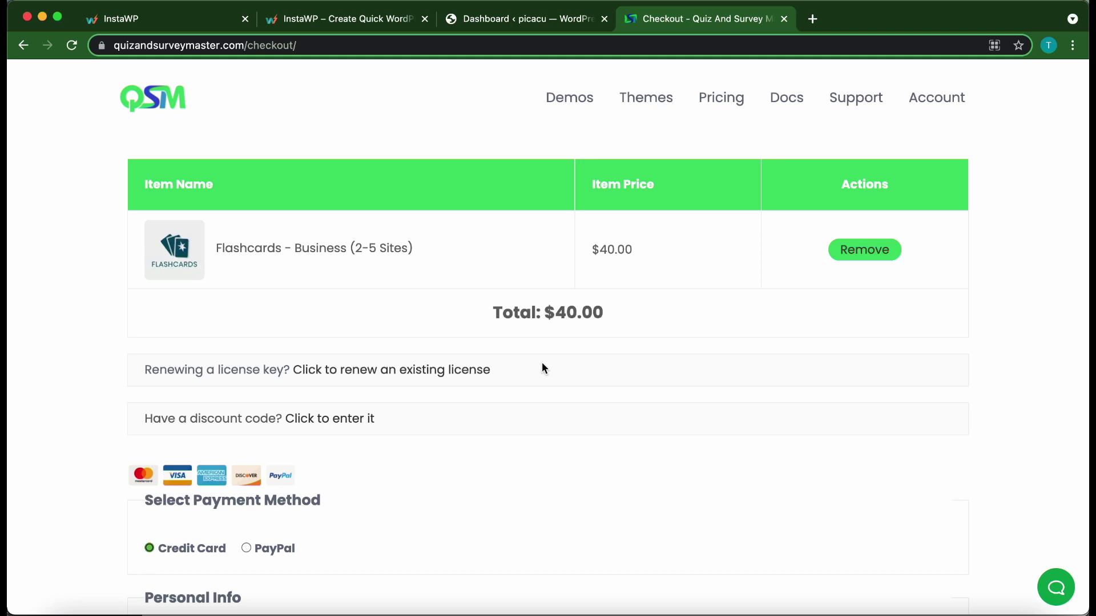
Step: Upload qsm-flashcards.zip under Plugins > Add New > Upload Plugin and install it
click(784, 19)
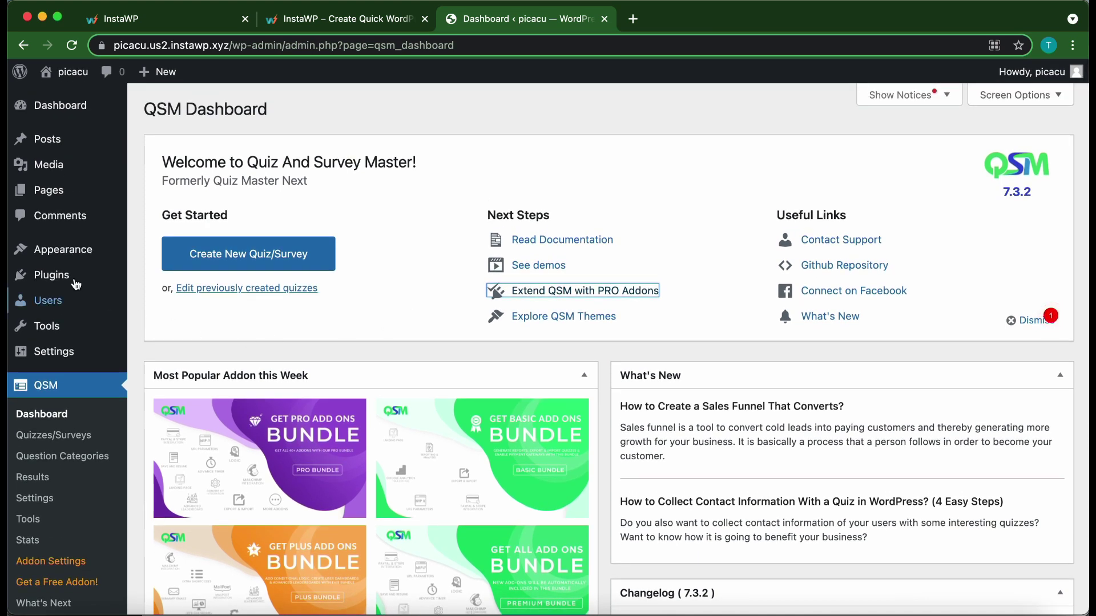
mouse_move(56, 276)
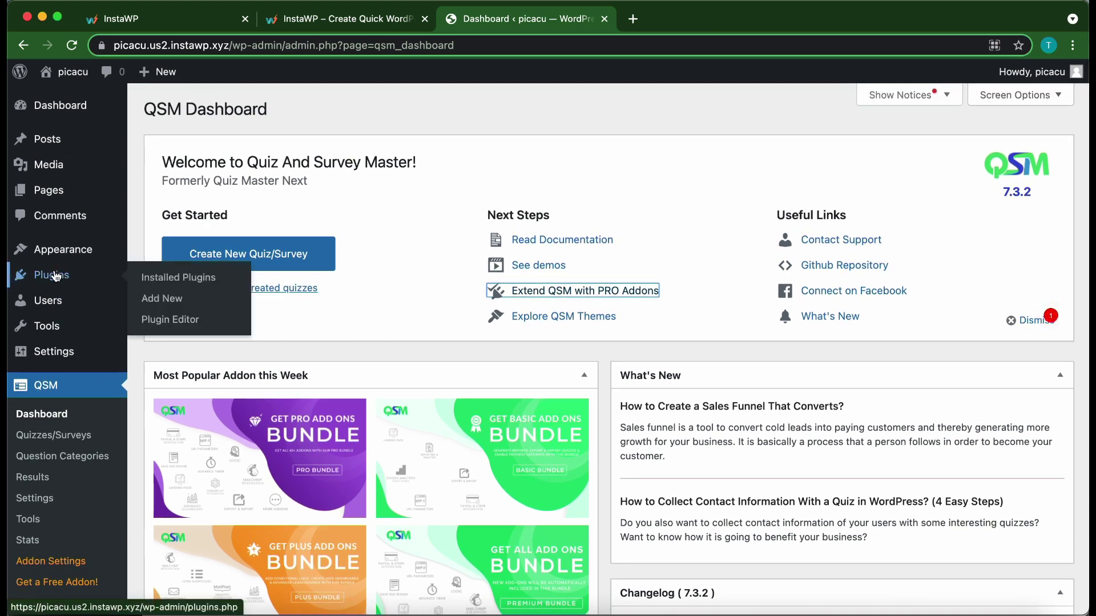
click(159, 302)
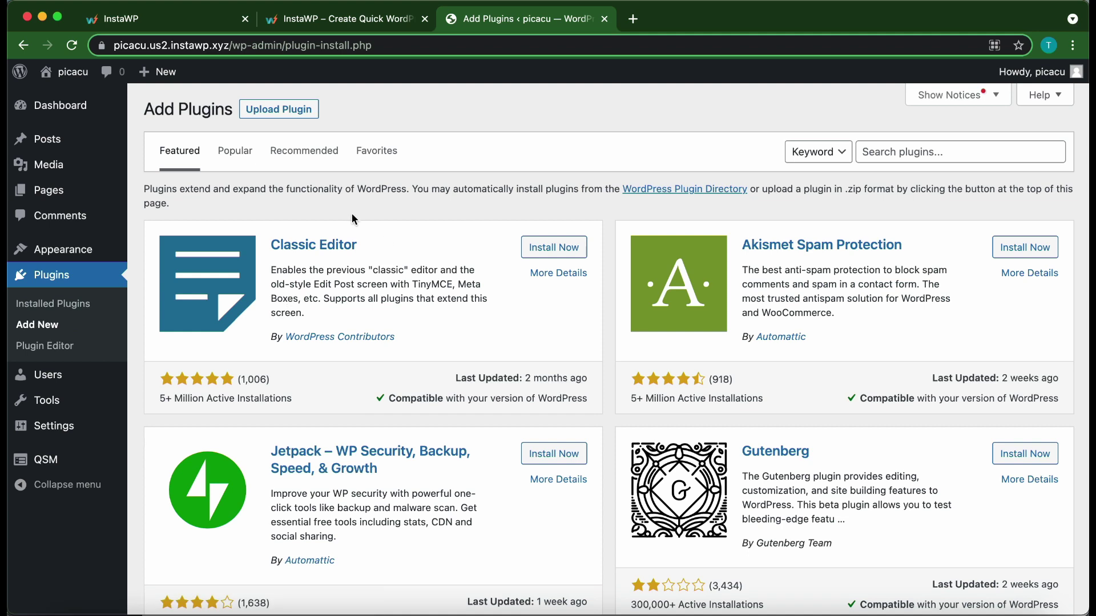
click(290, 111)
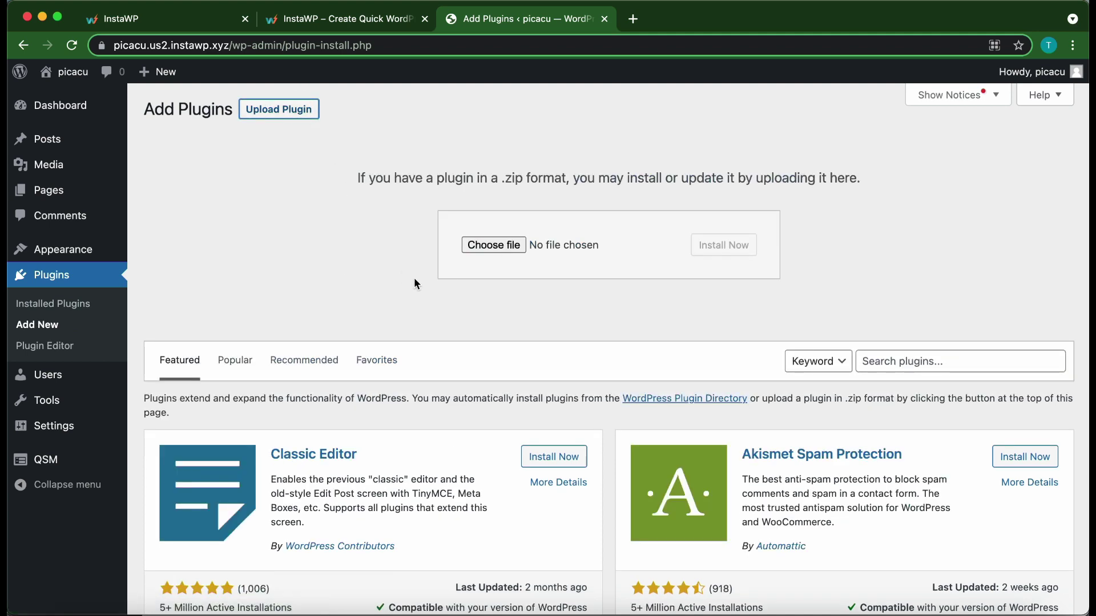
key(super+Tab)
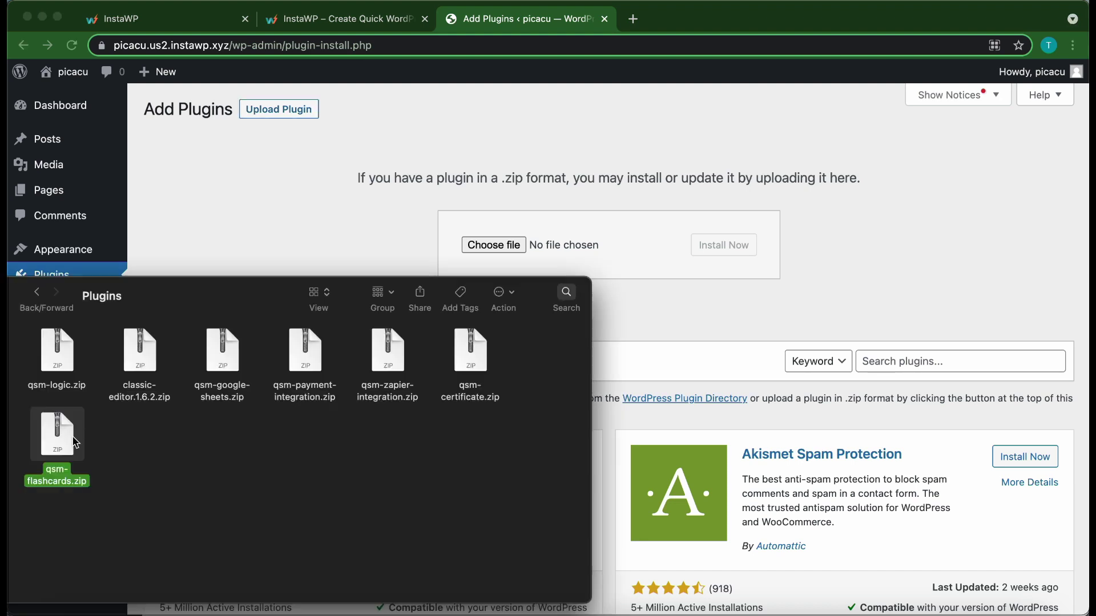
drag(58, 439, 512, 240)
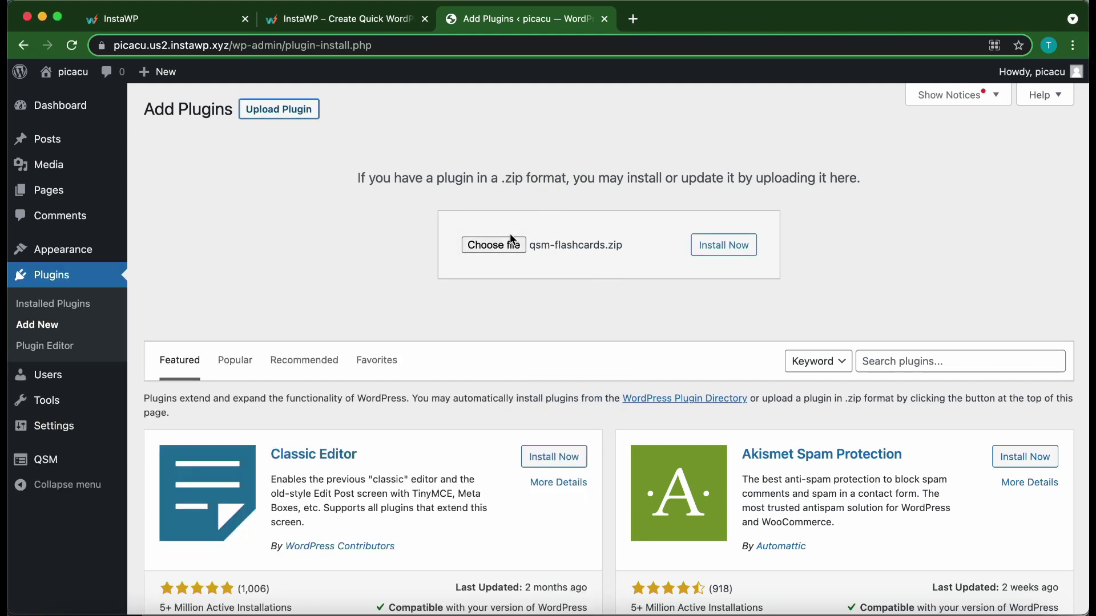
click(728, 255)
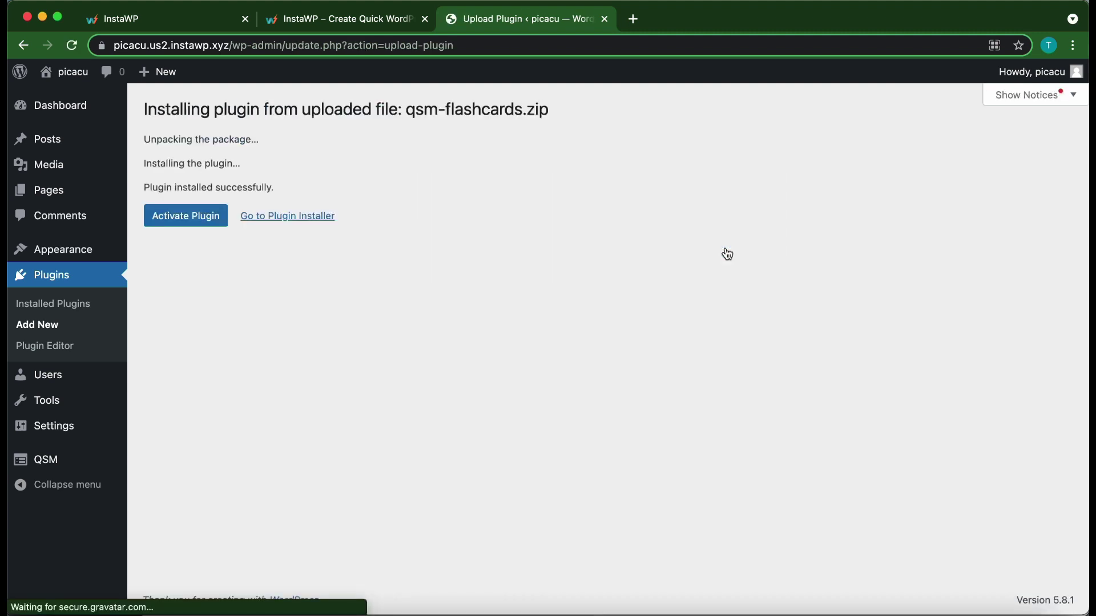
Step: Activate the newly installed QSM - Flashcards plugin
click(200, 218)
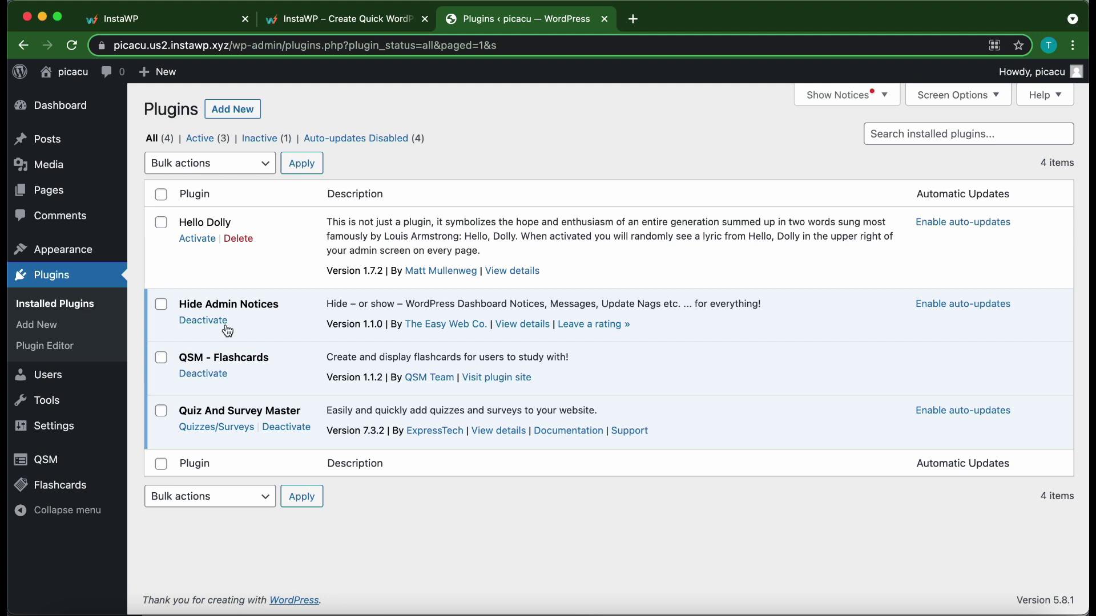
Step: Paste the Flashcards addon licence key in QSM Addon Settings and save it to validate
mouse_move(57, 460)
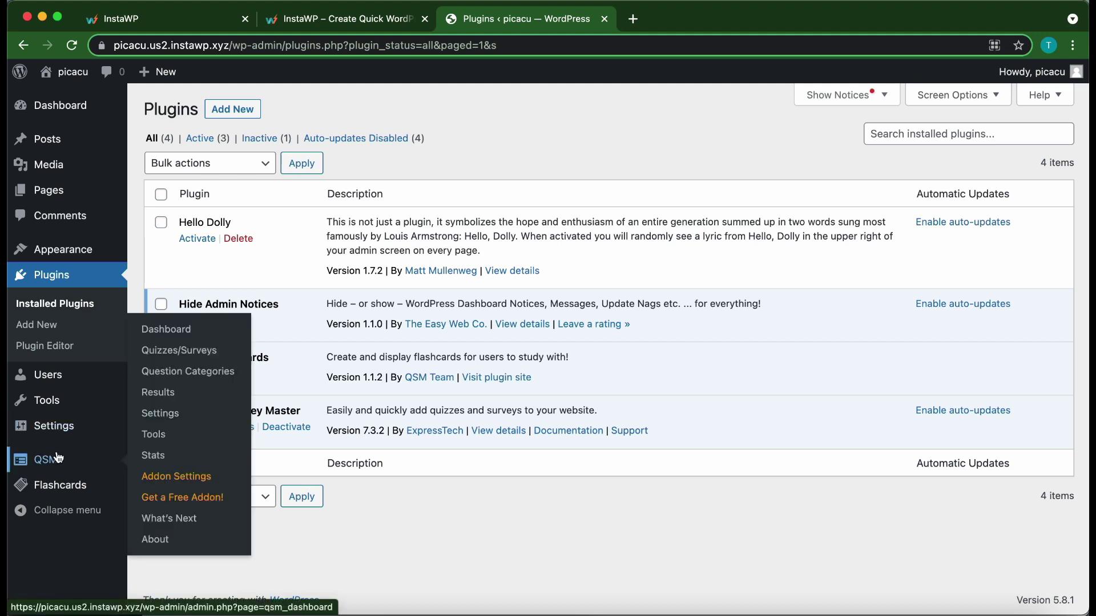
click(176, 479)
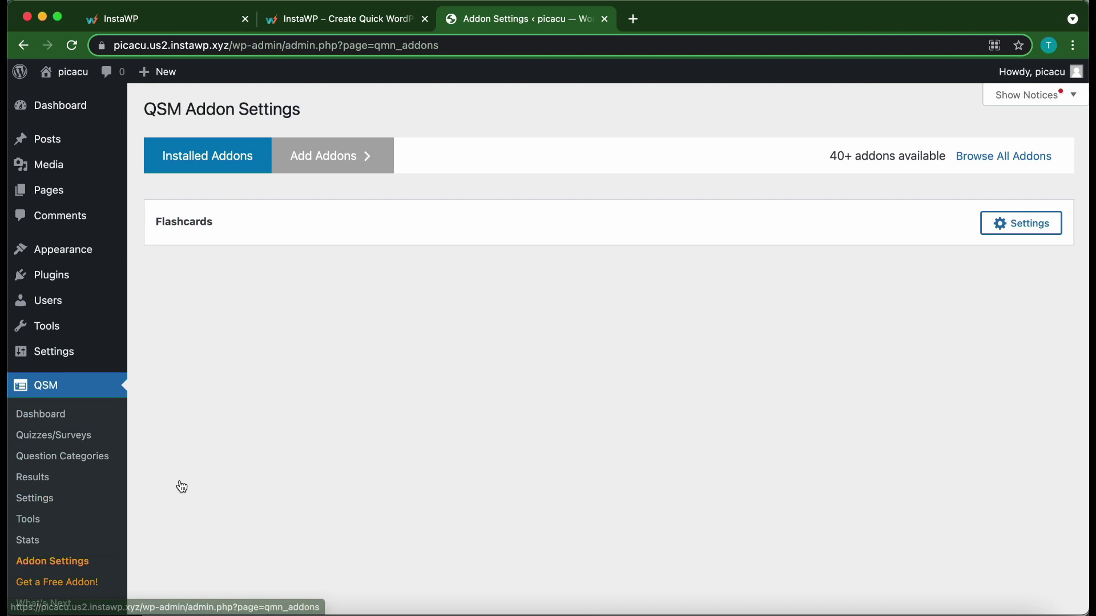
click(998, 223)
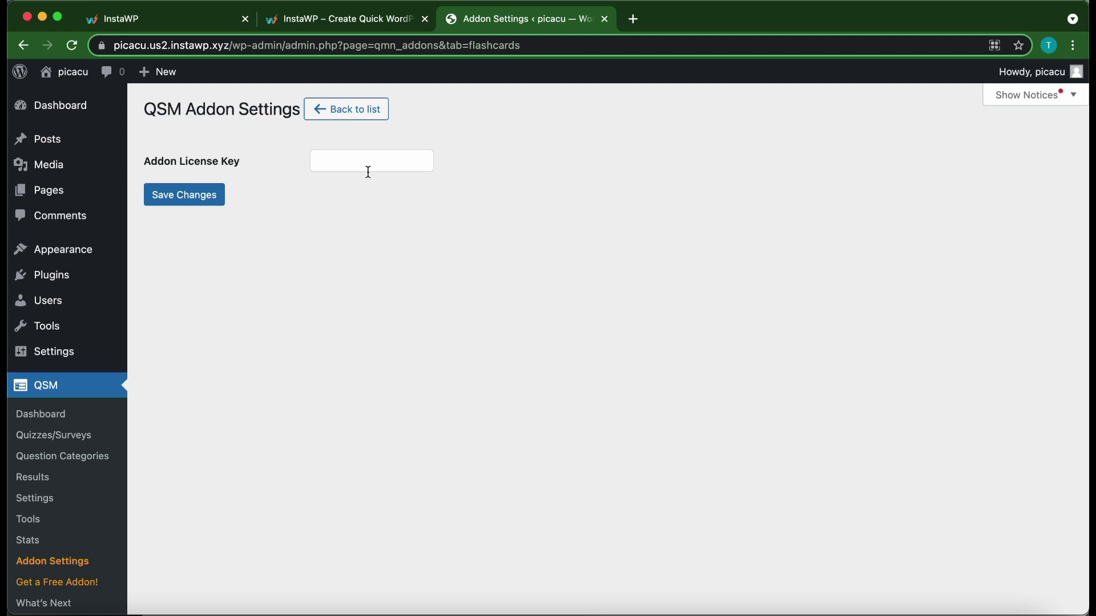
key(super+v)
click(208, 197)
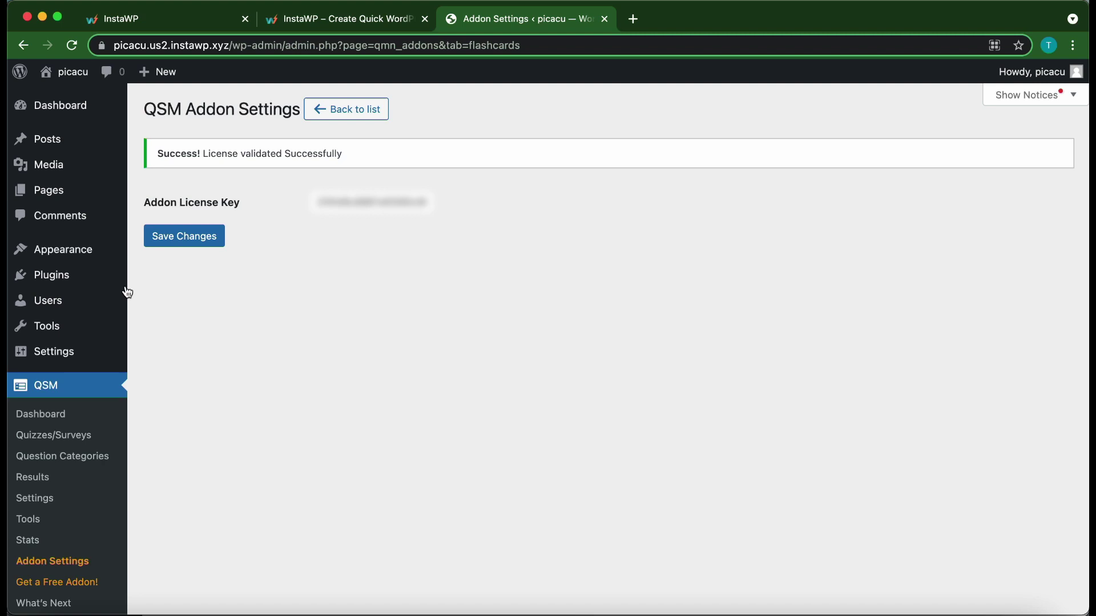
scroll(89, 364, down, 2)
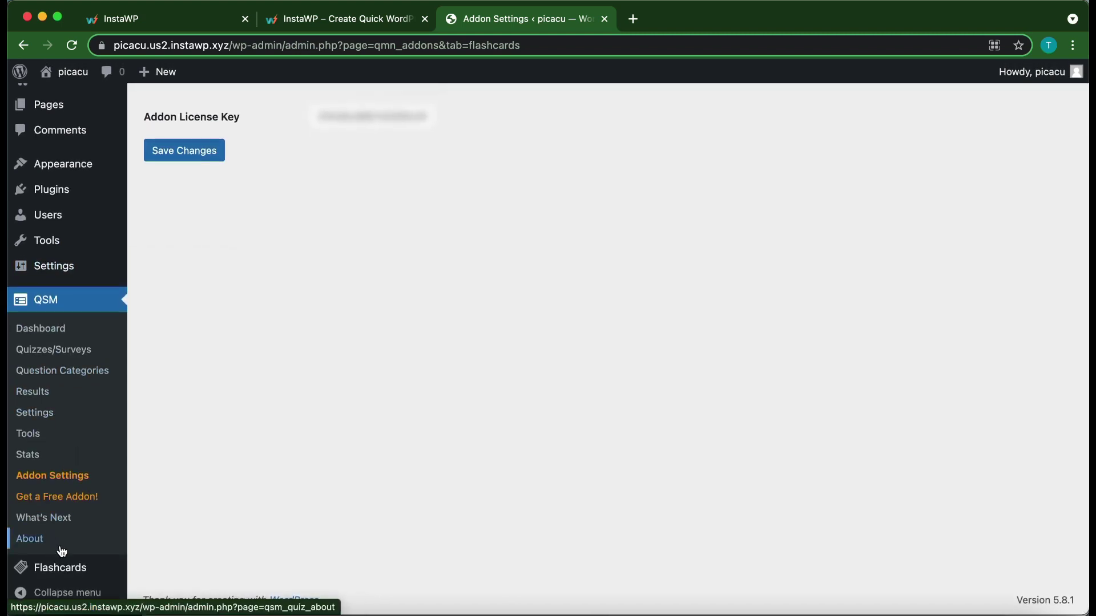
click(34, 568)
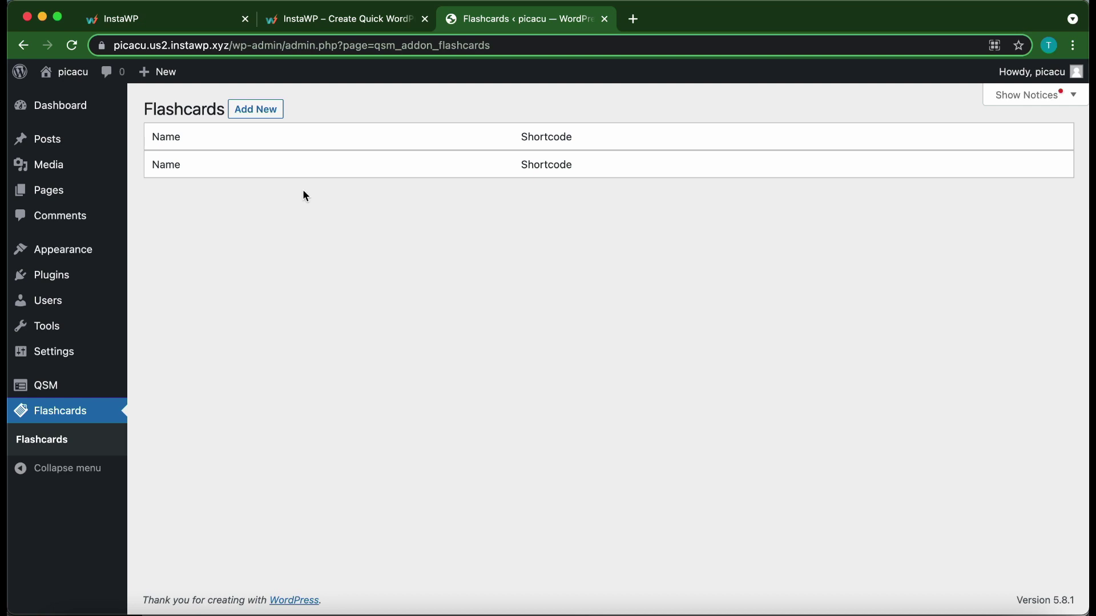
Step: Add a new flashcard set named General Questions, which gets shortcode [flashcards id=13]
click(269, 111)
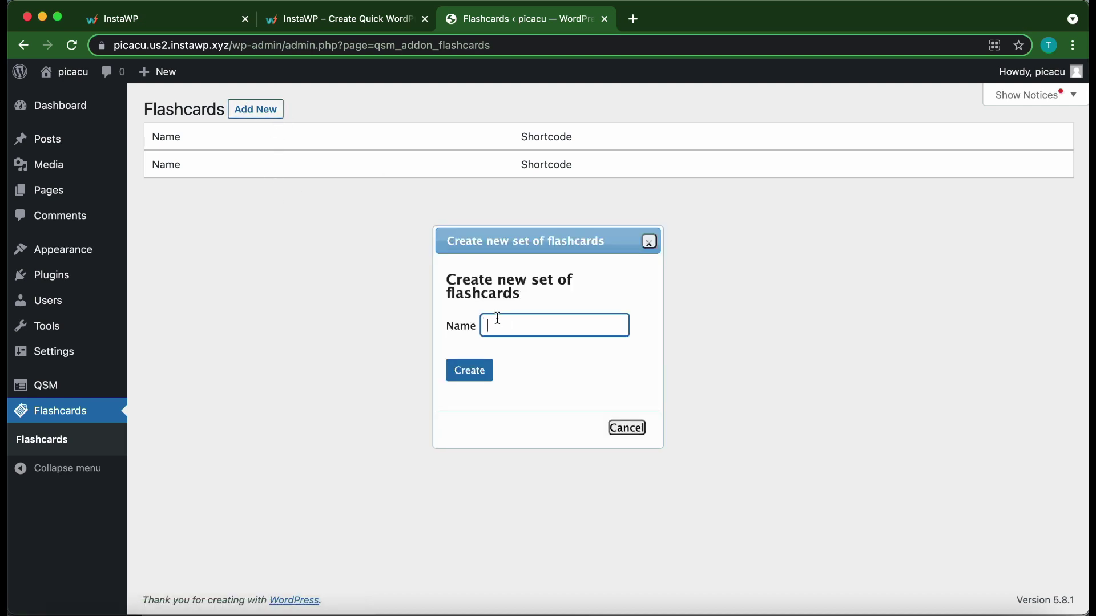
text(General Questions)
click(484, 372)
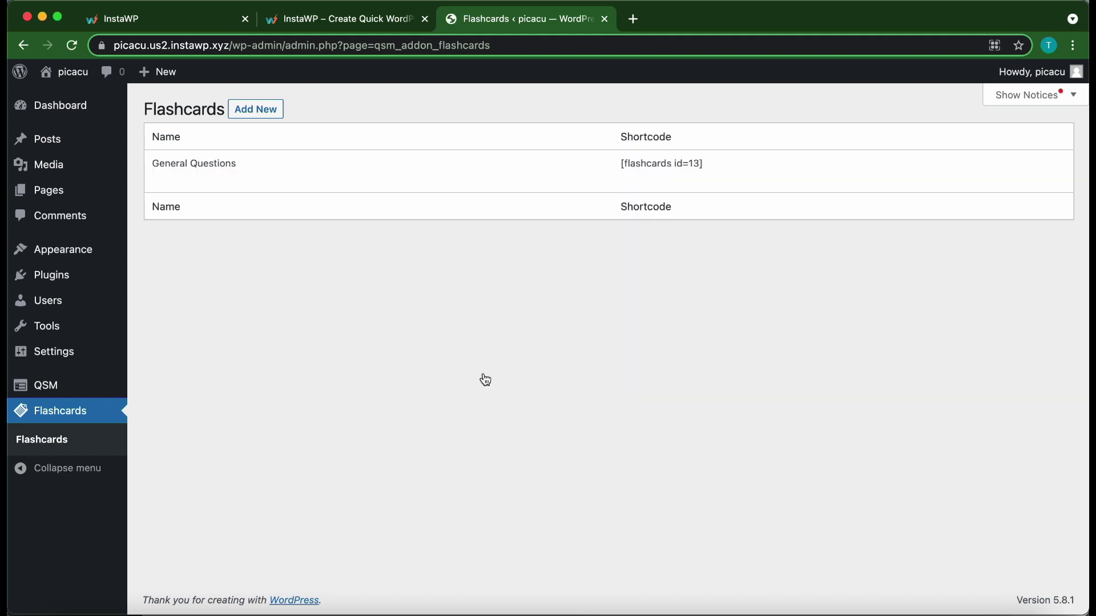
mouse_move(286, 184)
Step: Add a flashcard to General Questions with the front 'What is the speed of an eye blink'
click(162, 181)
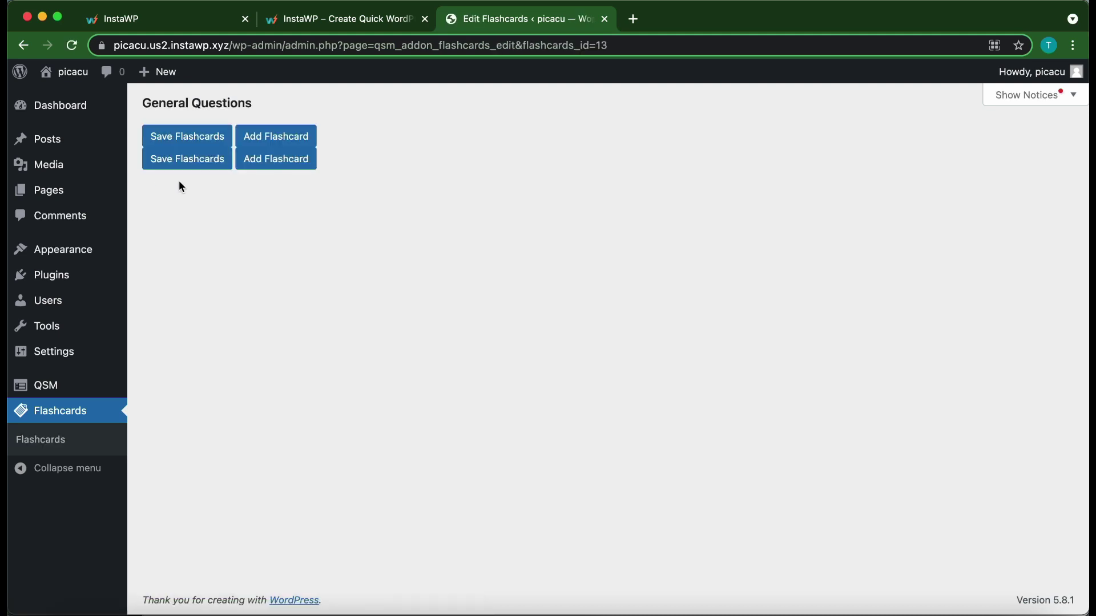
click(264, 140)
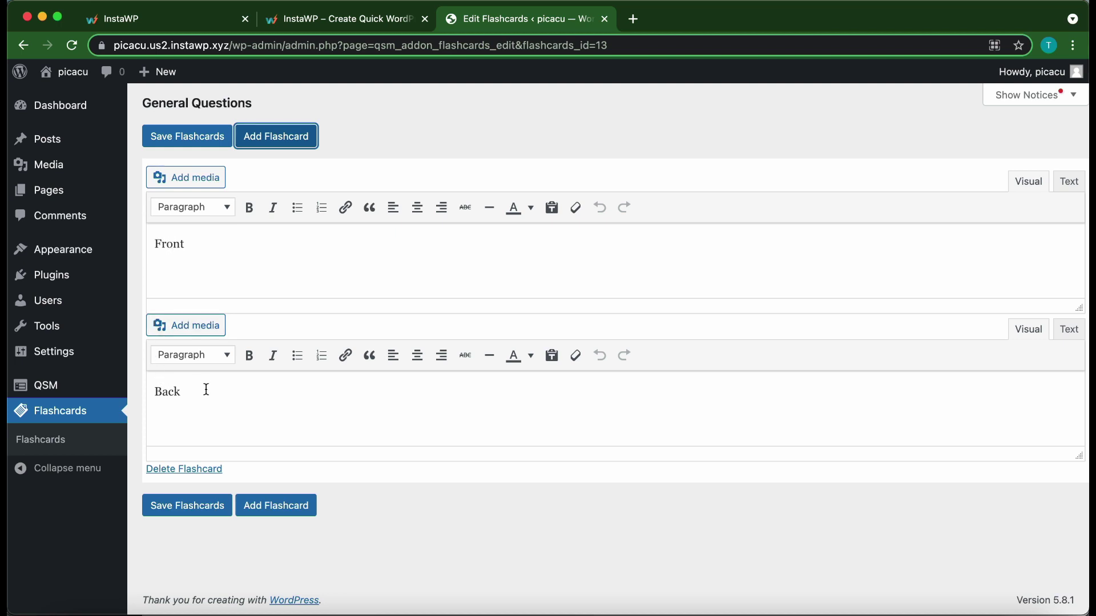
click(214, 243)
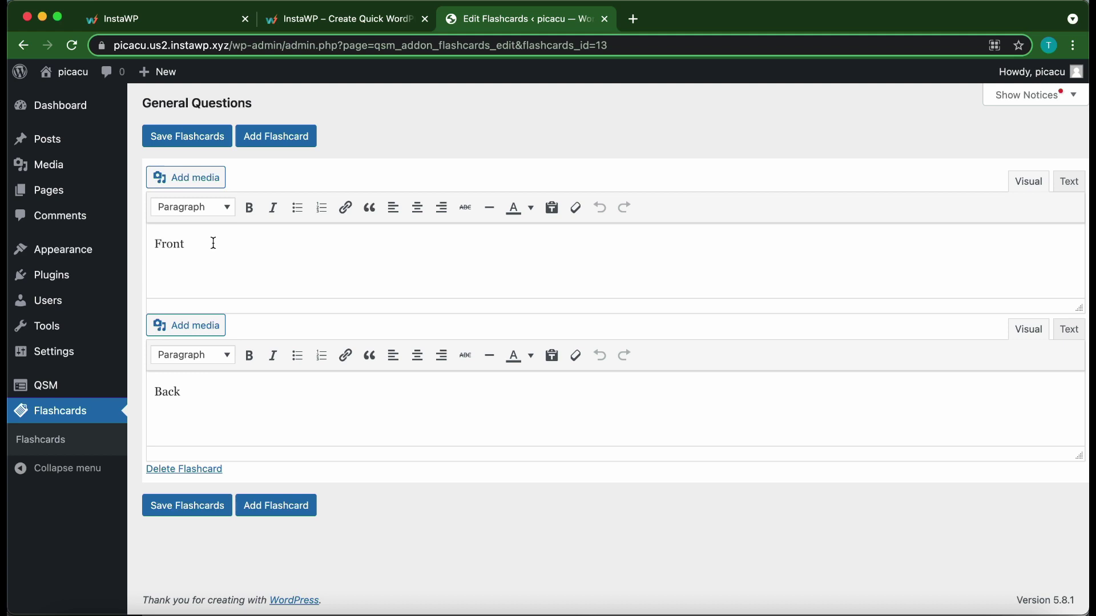
double_click(213, 243)
key(BackSpace)
text(What is the speed )
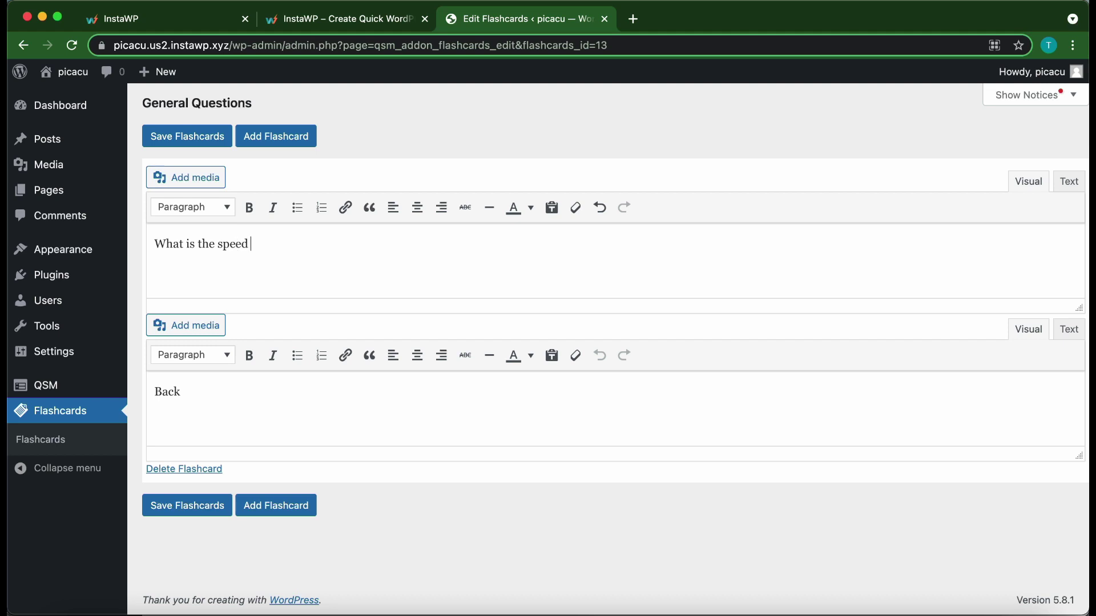
text(of an eye blink?)
Step: Replace the Back text with 'The average blink lasts about one tenth of a second'
drag(195, 391, 136, 391)
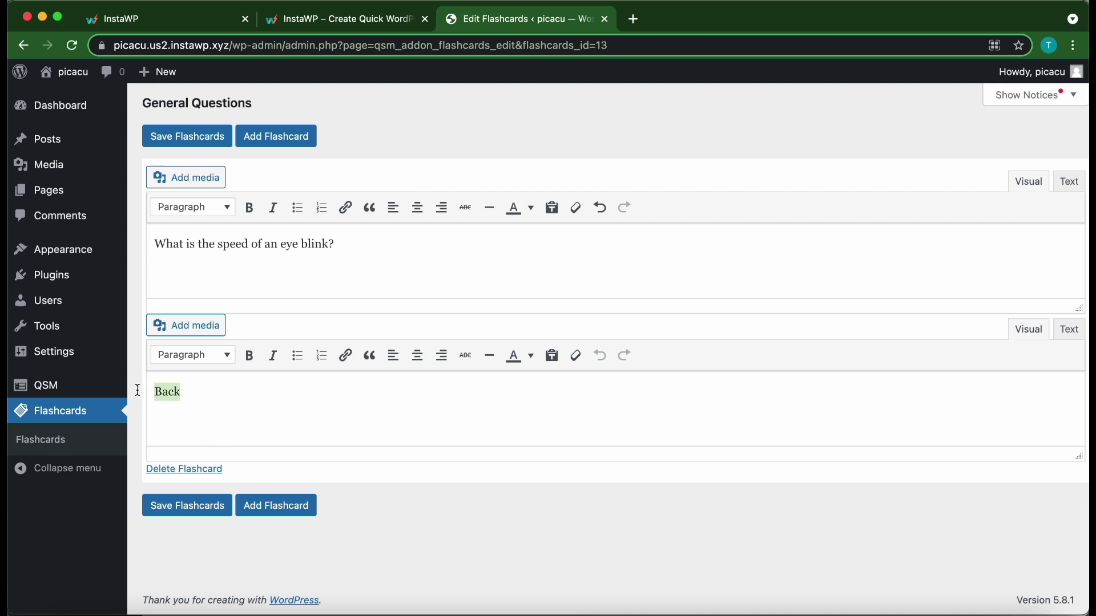
key(BackSpace)
text(The average)
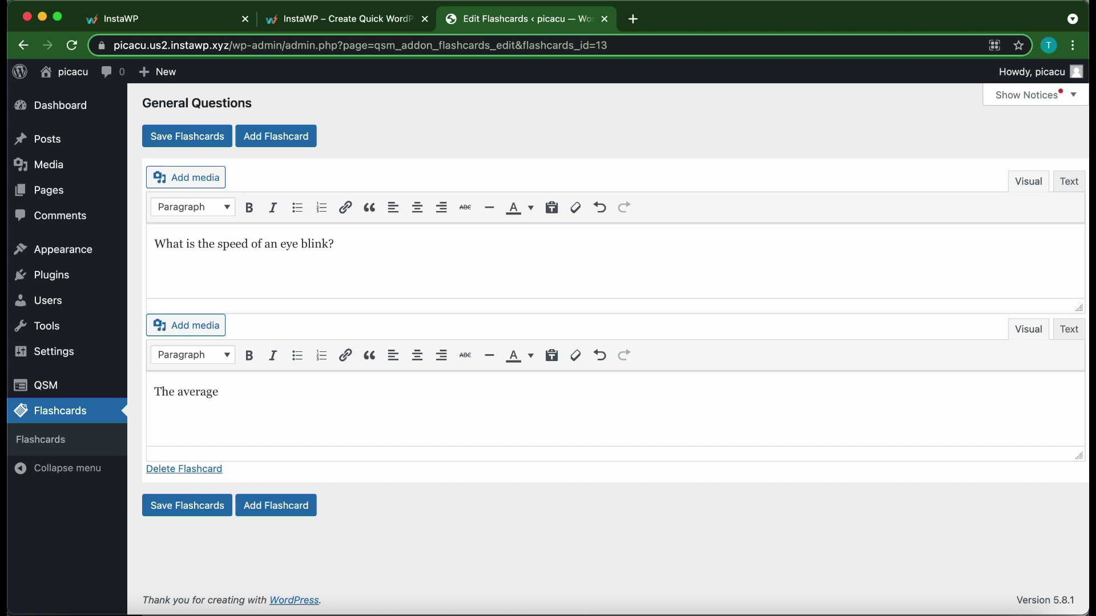
text(link lasts about)
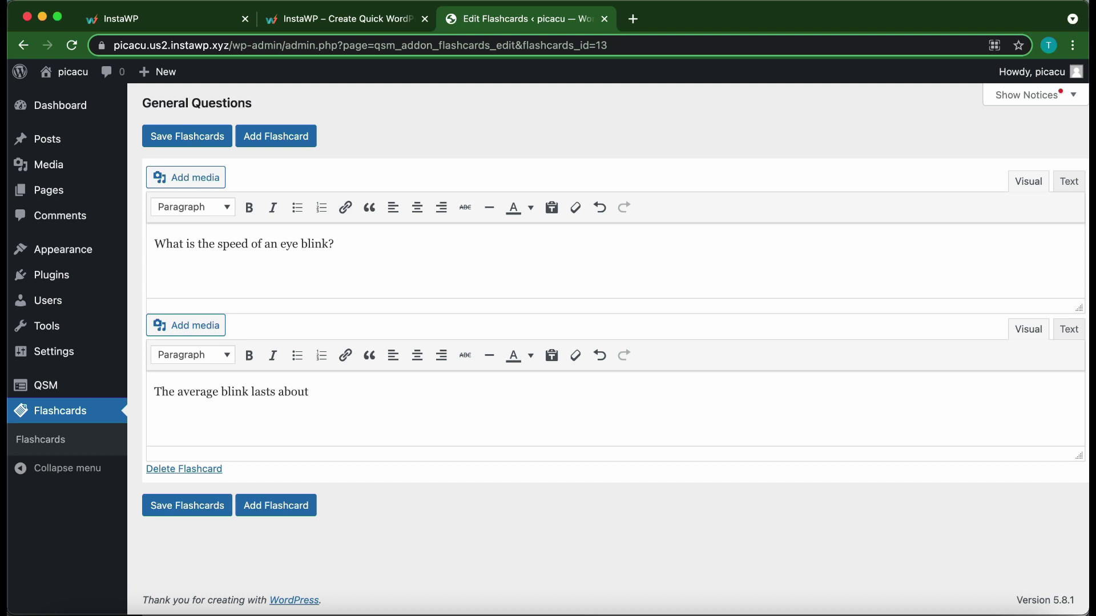
text( one tenth of a second.)
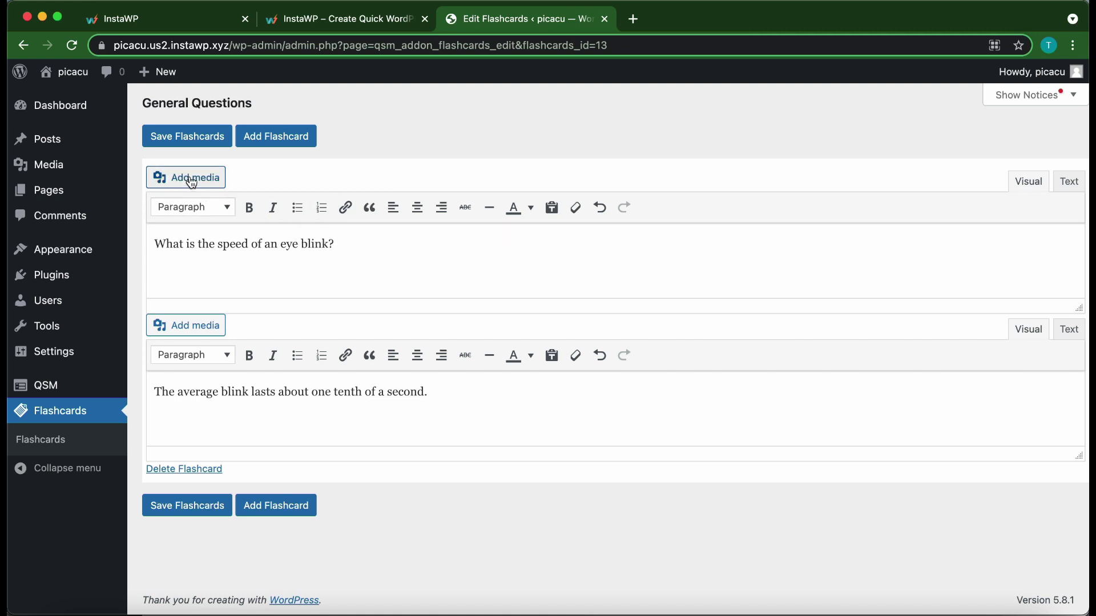
Step: Make the eye-blink question text and the answer sentence bold
drag(345, 242, 143, 244)
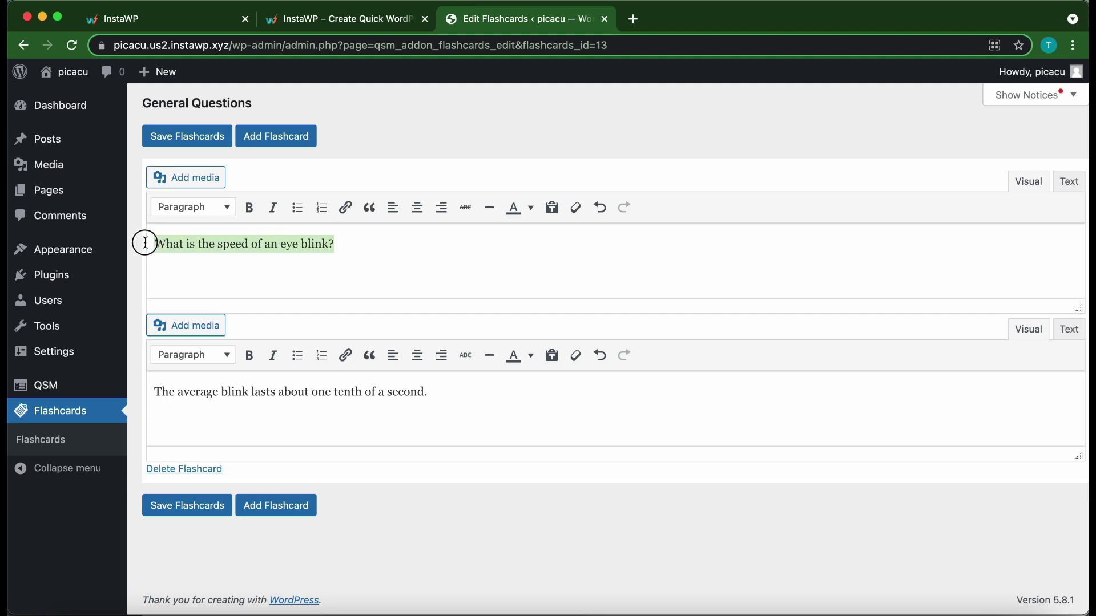
click(248, 207)
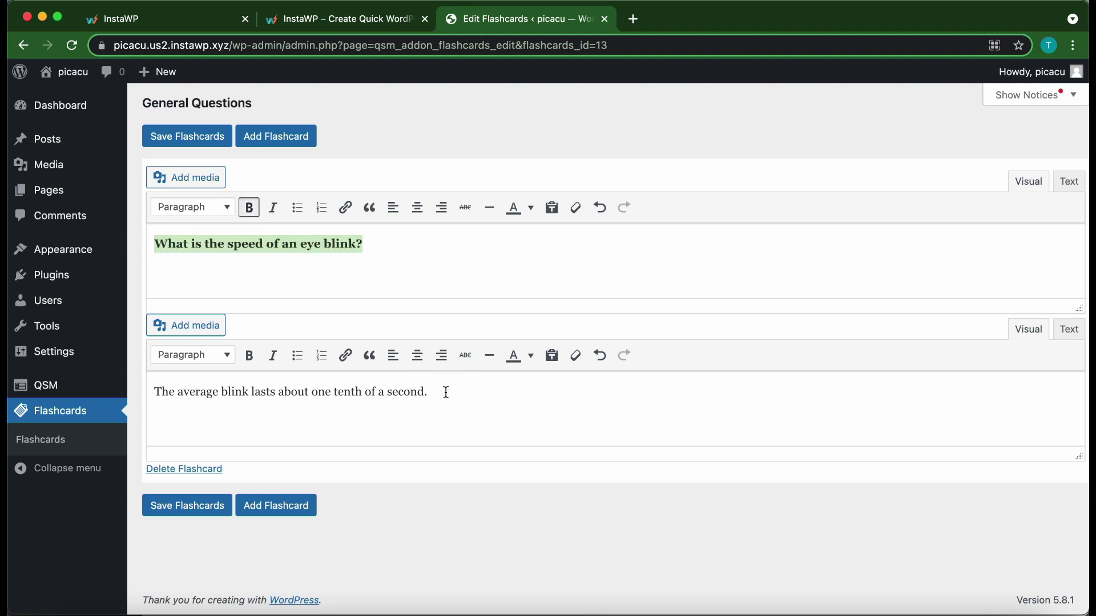
drag(445, 392, 139, 386)
click(249, 356)
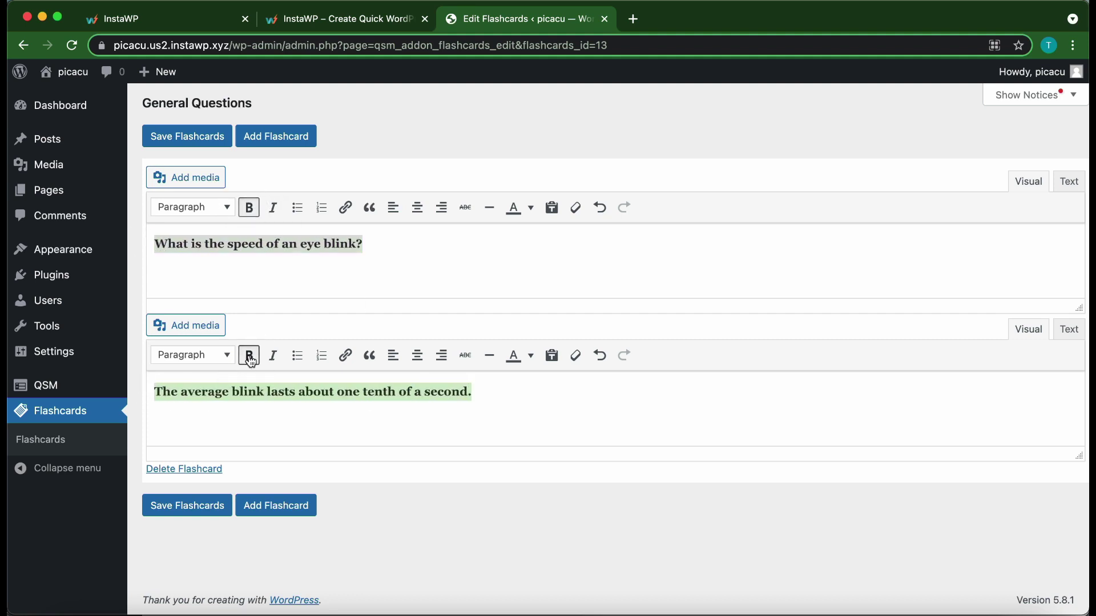
Step: Insert the eye image from the media library into the question side
click(288, 234)
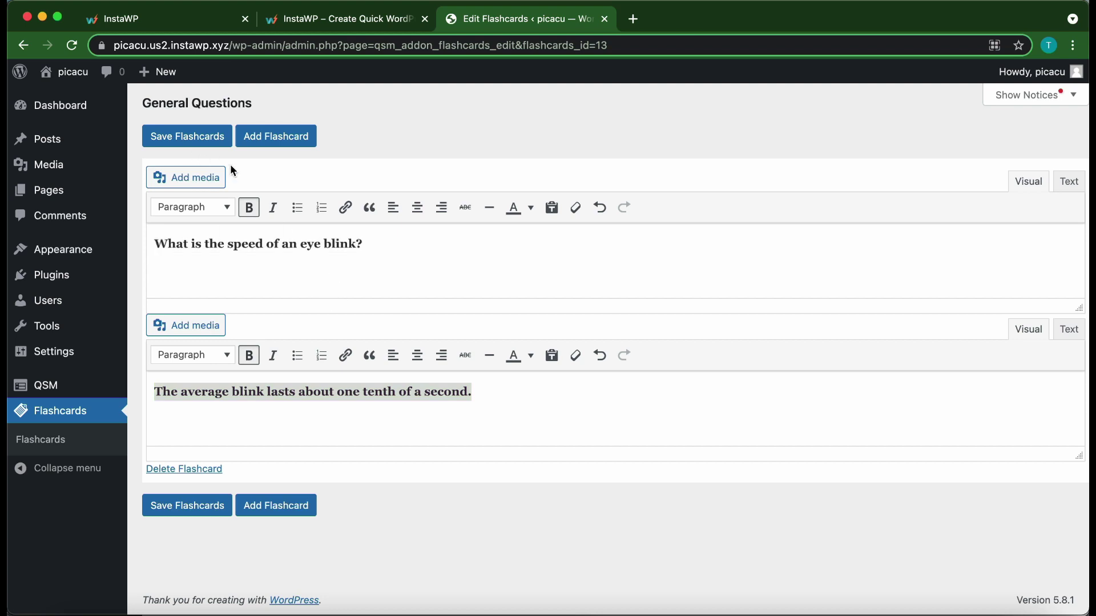
click(204, 178)
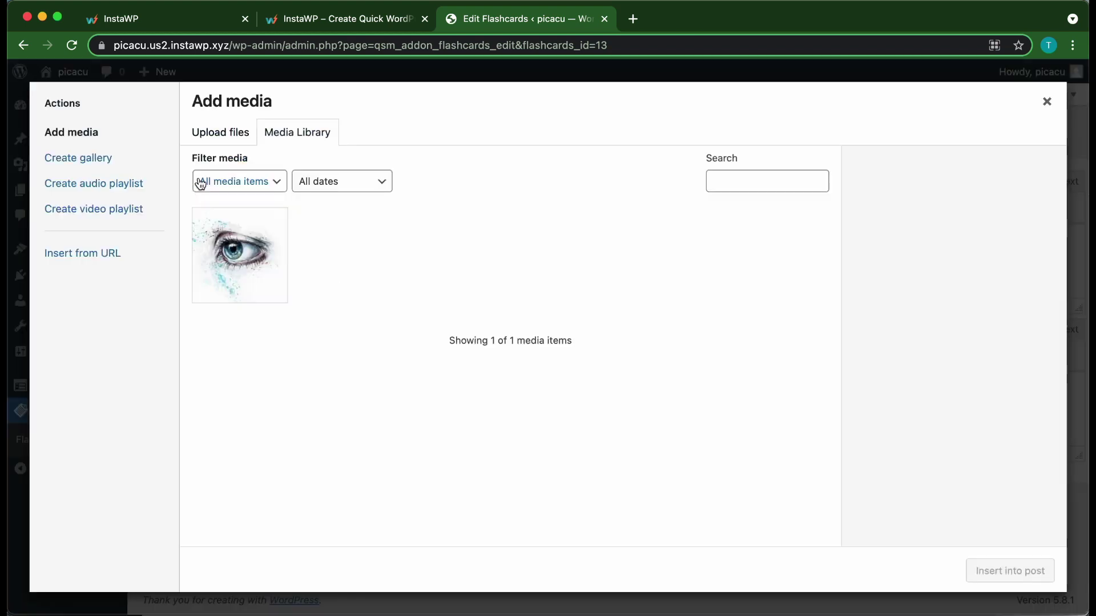
click(262, 248)
click(1021, 571)
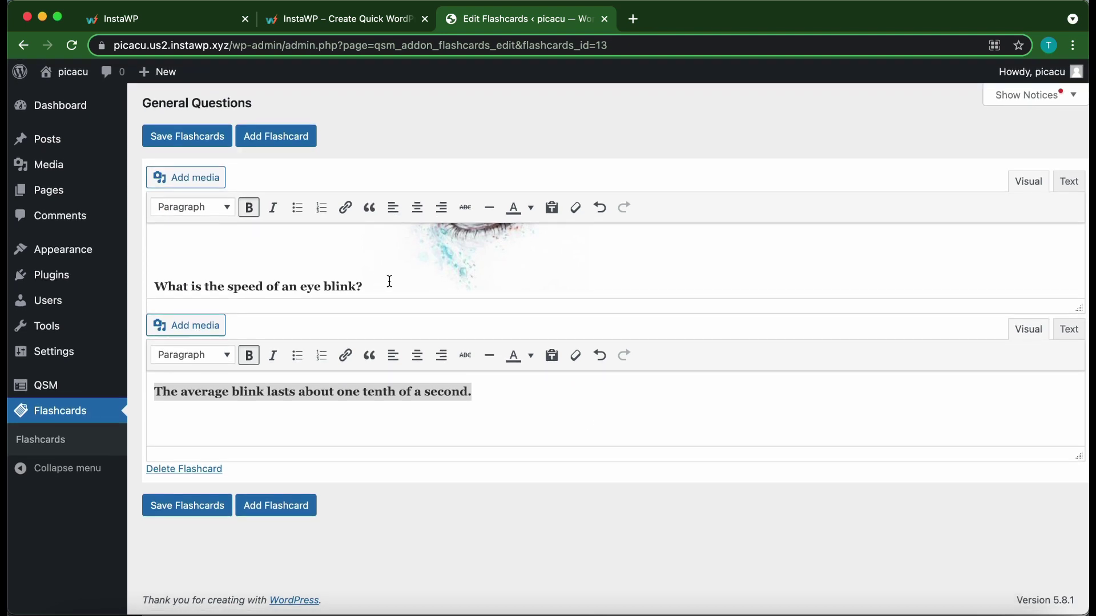
Step: Check the eye image's alignment toolbar, deselect it, and save the flashcard set
click(370, 278)
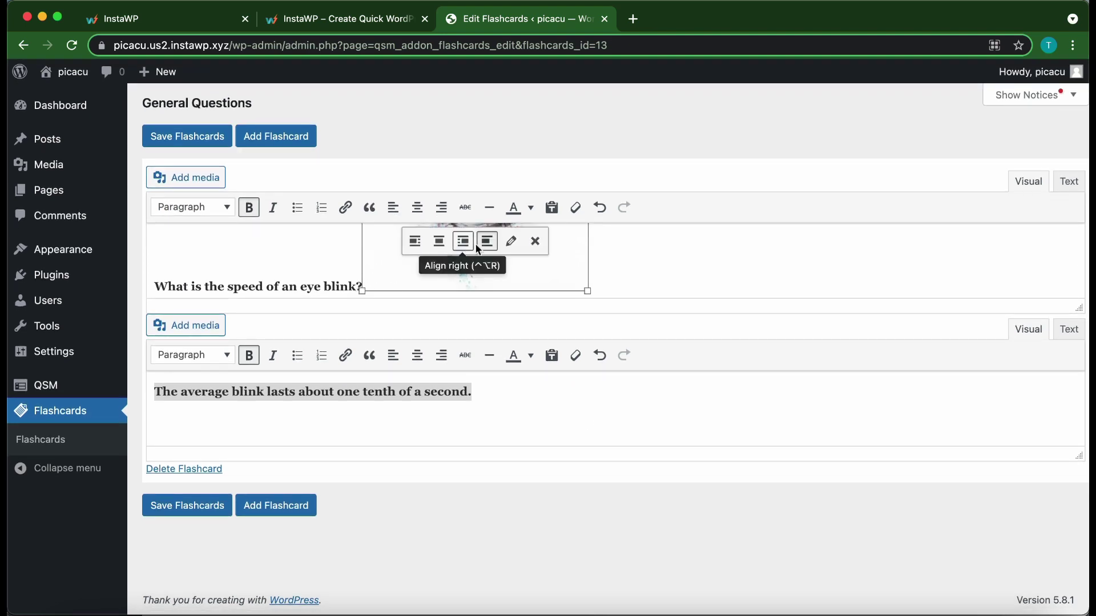
click(663, 256)
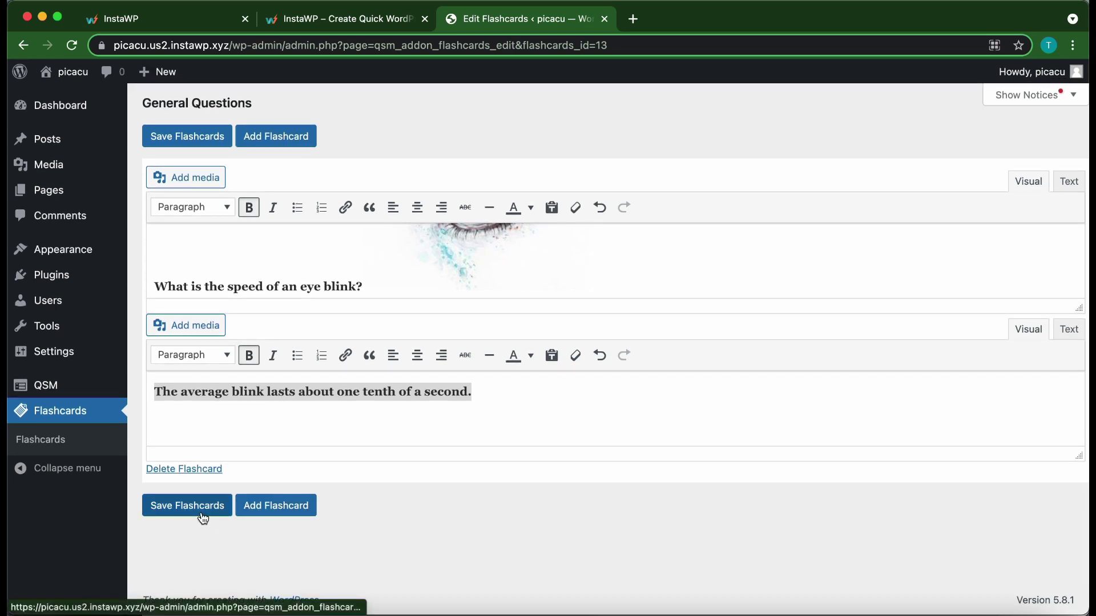
click(203, 519)
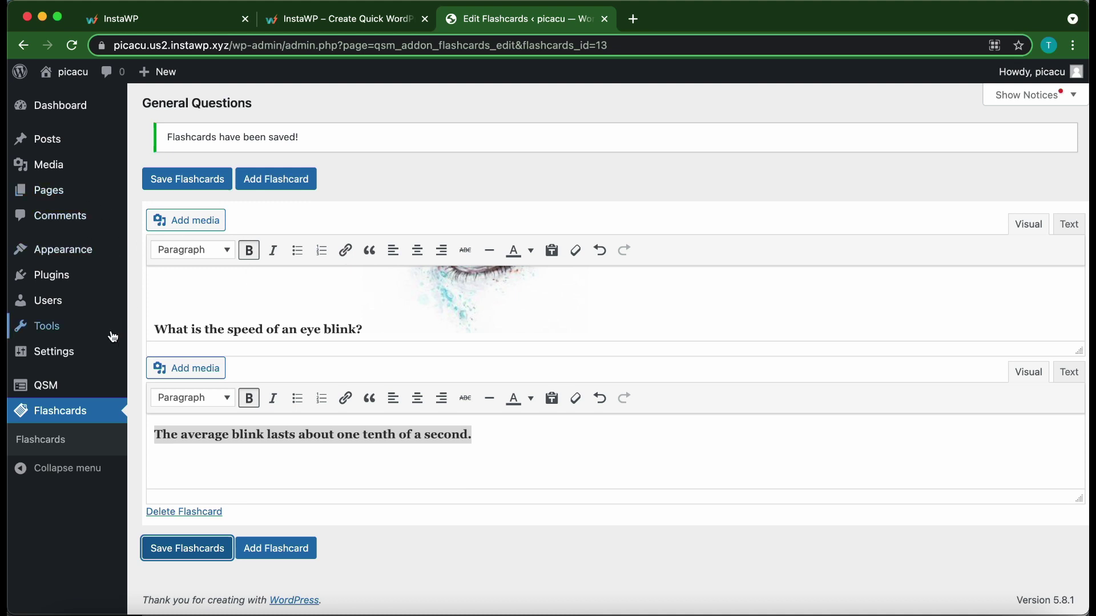
Step: Copy the [flashcards id=13] shortcode and start a new post titled 'General Questions'
click(53, 440)
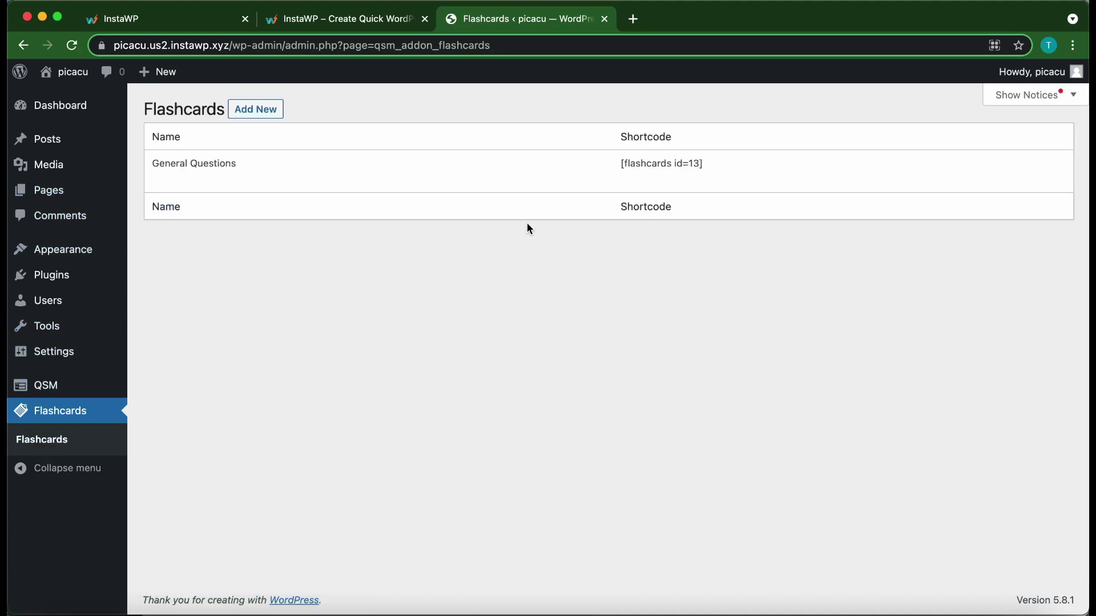
click(663, 165)
key(super+c)
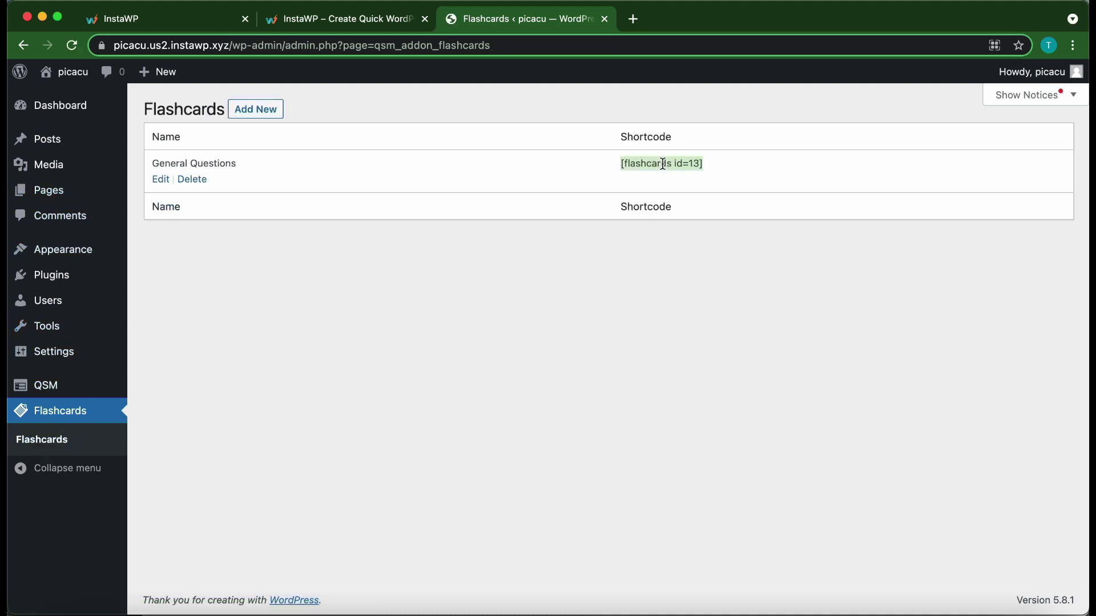
mouse_move(146, 72)
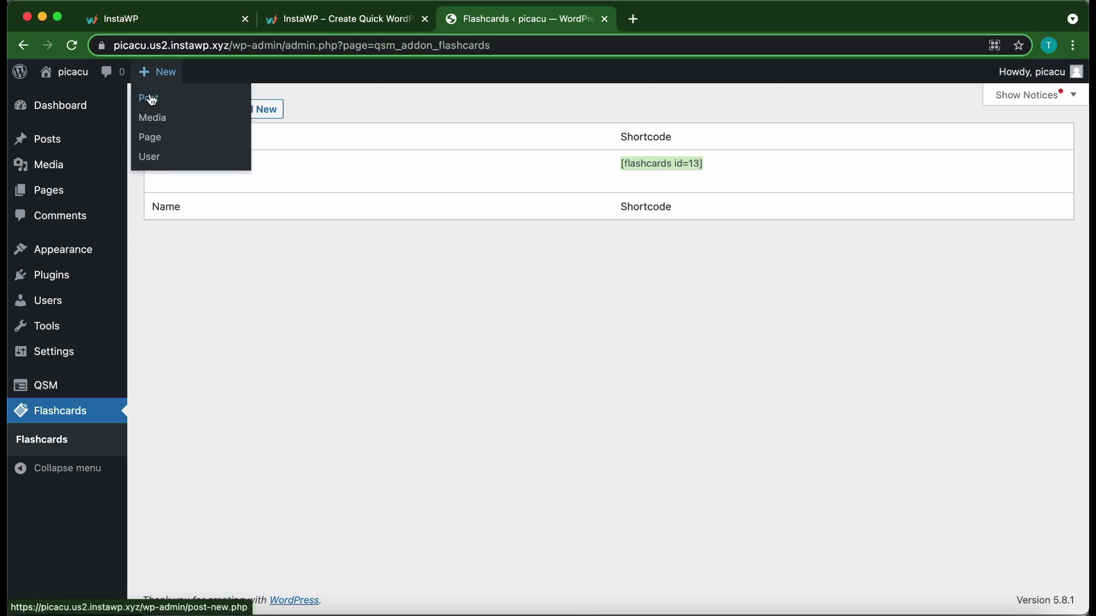
click(151, 99)
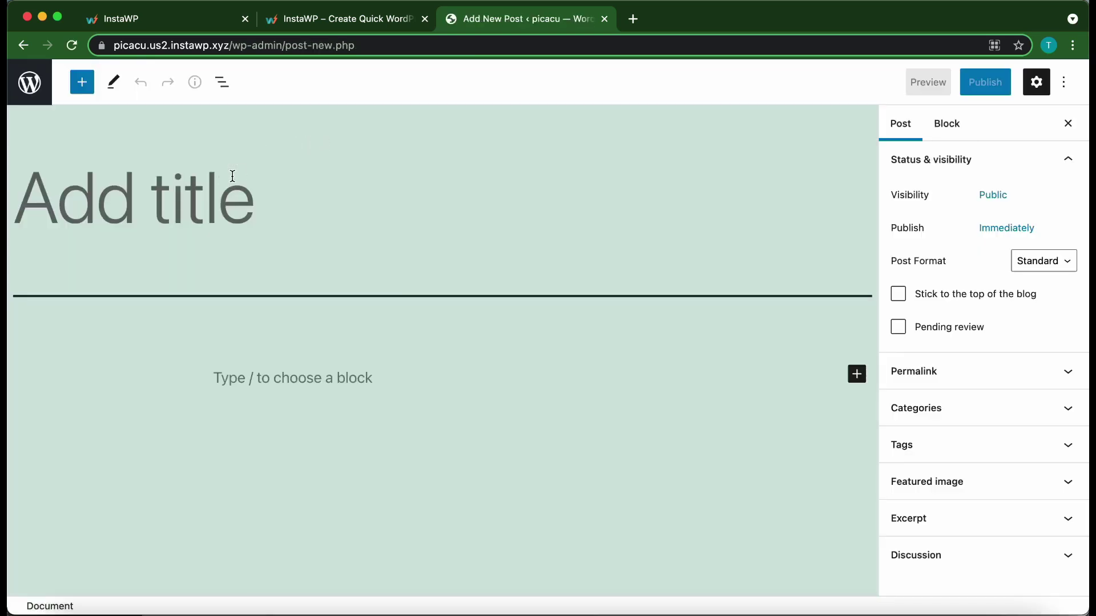
text(General Q)
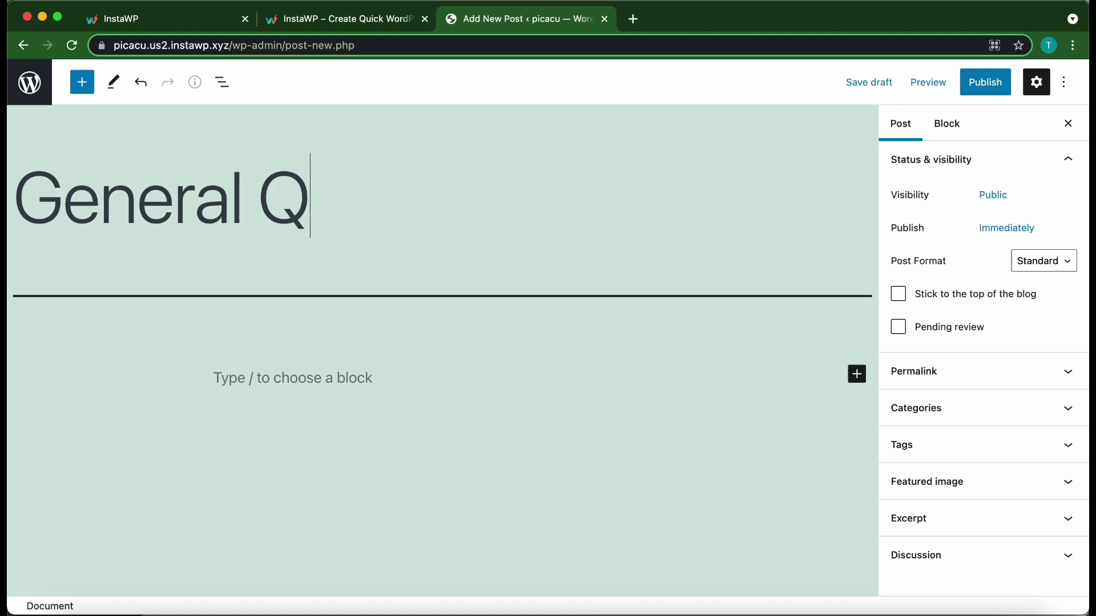
text(uestions)
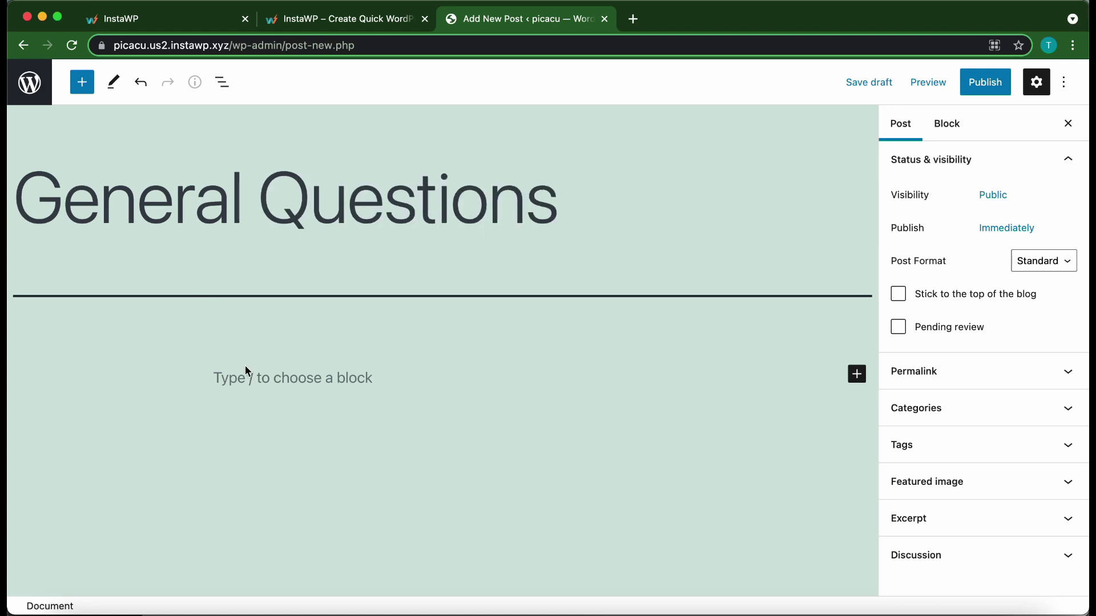
Step: Add a Shortcode block containing the pasted [flashcards id=13] shortcode
click(273, 378)
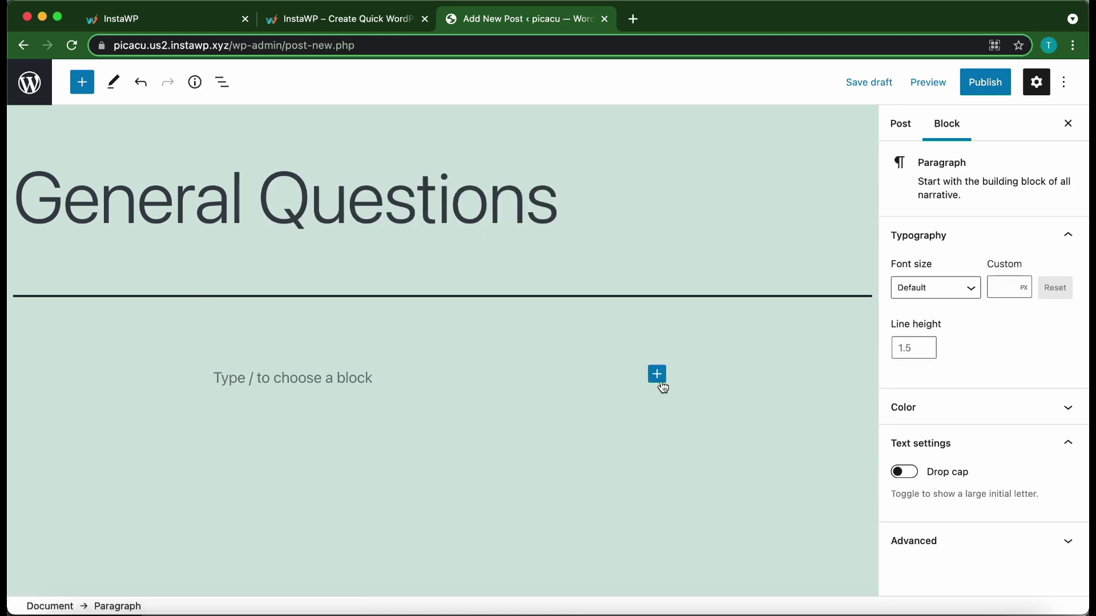
click(660, 381)
click(771, 197)
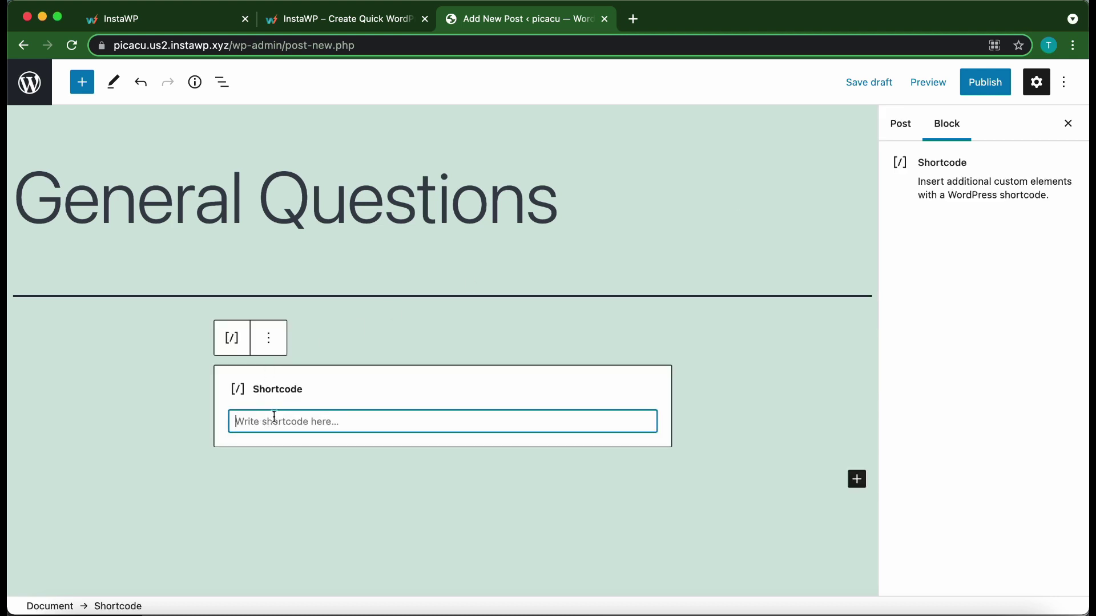
key(super+v)
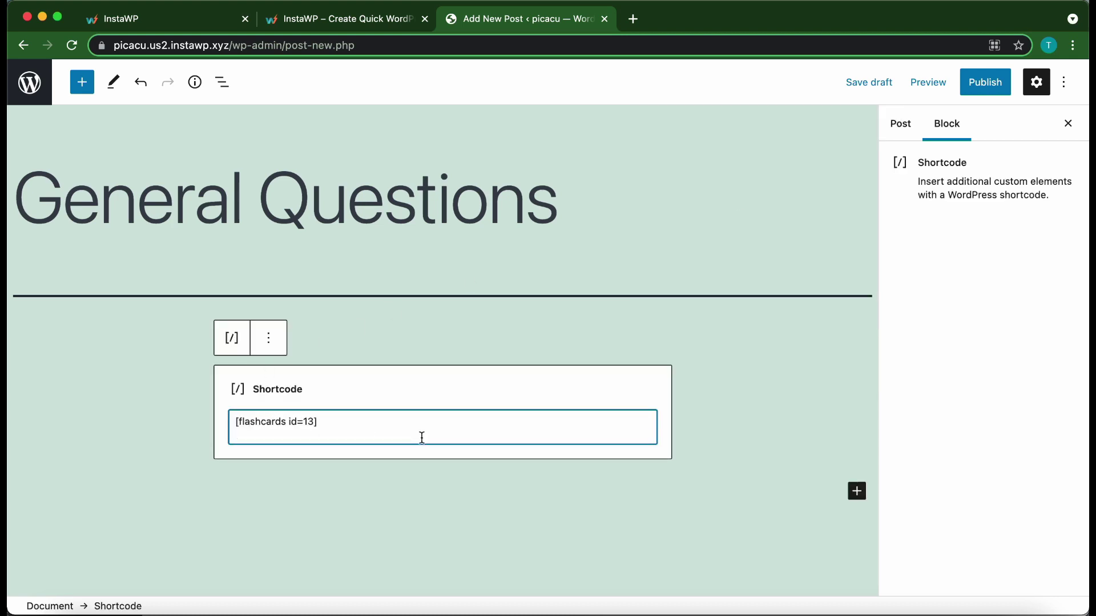
key(BackSpace)
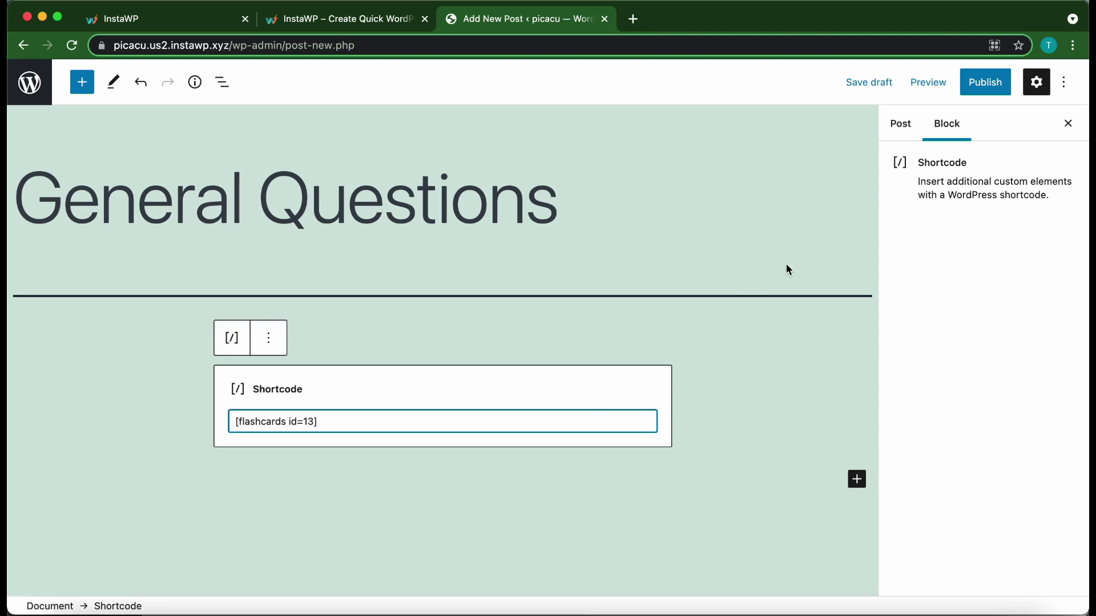
Step: Publish the General Questions post and view its live page
click(986, 83)
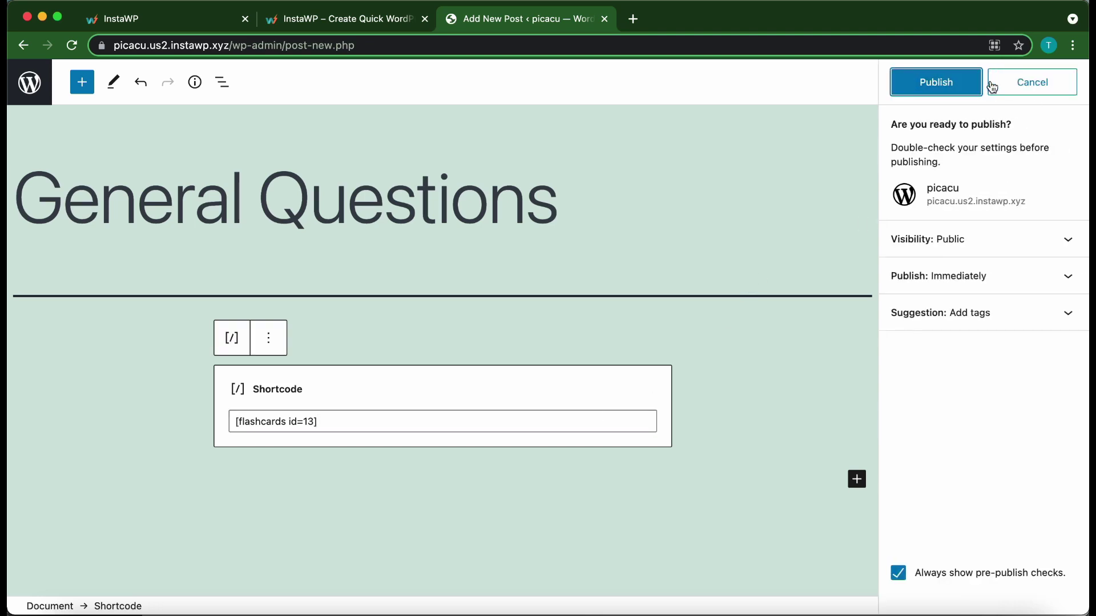
click(934, 92)
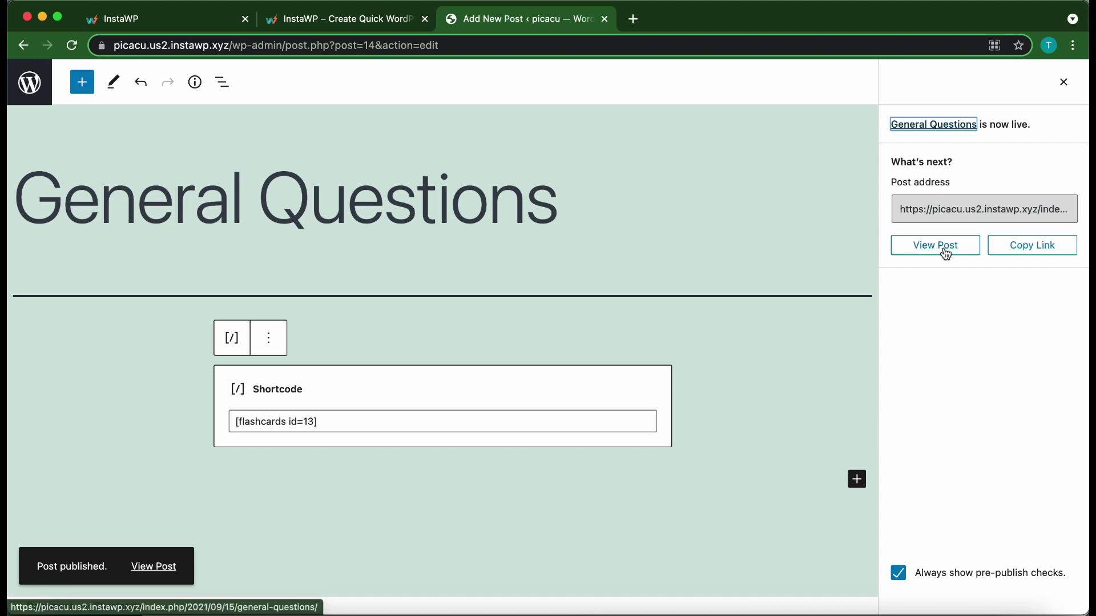
click(946, 254)
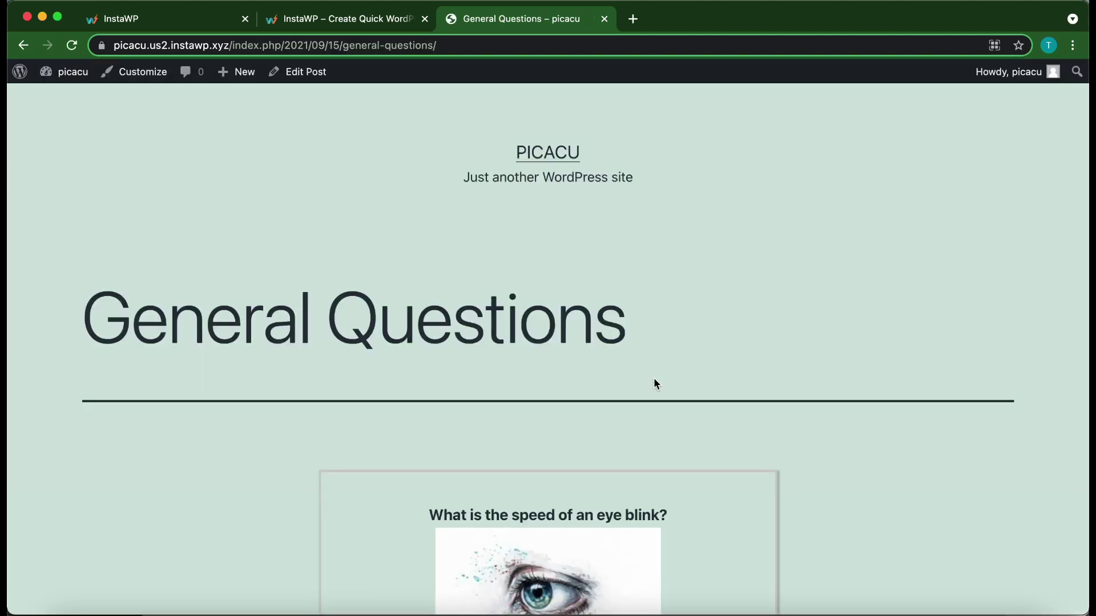
scroll(654, 384, down, 5)
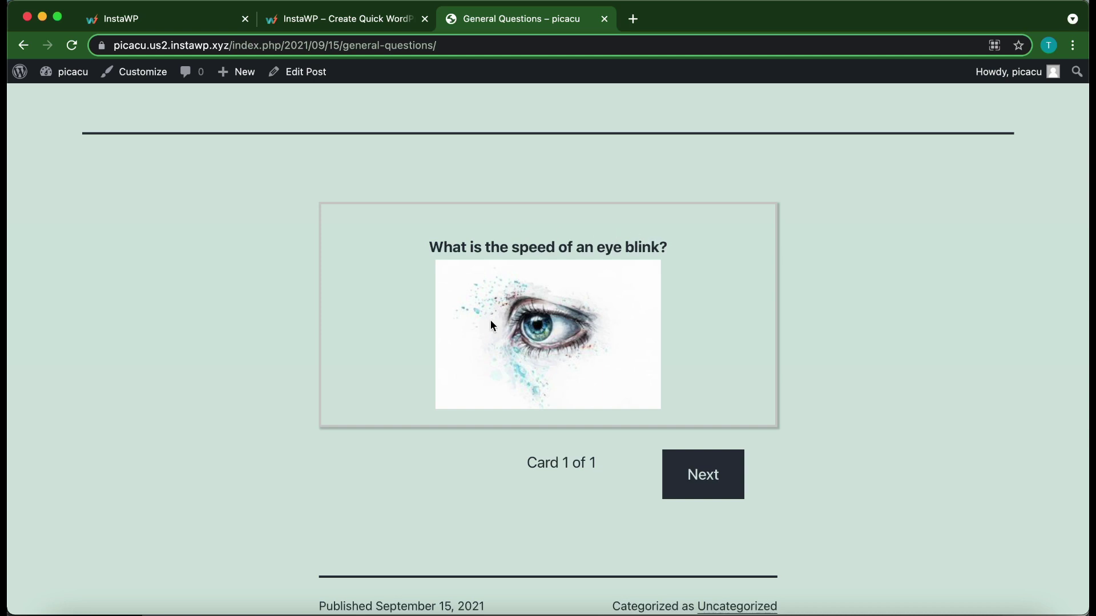
click(564, 333)
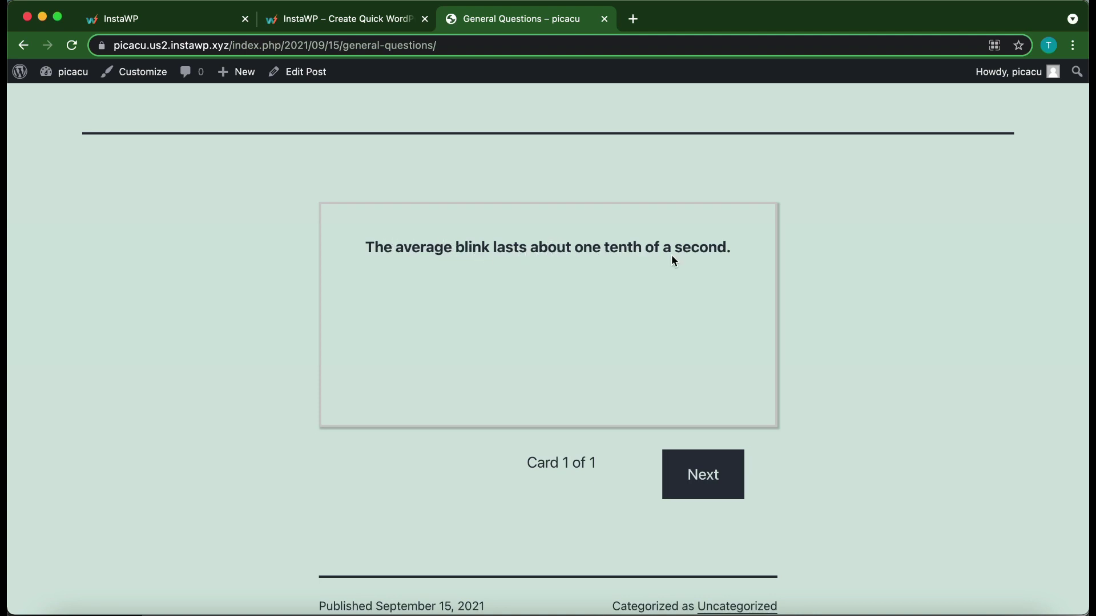
scroll(683, 255, down, 2)
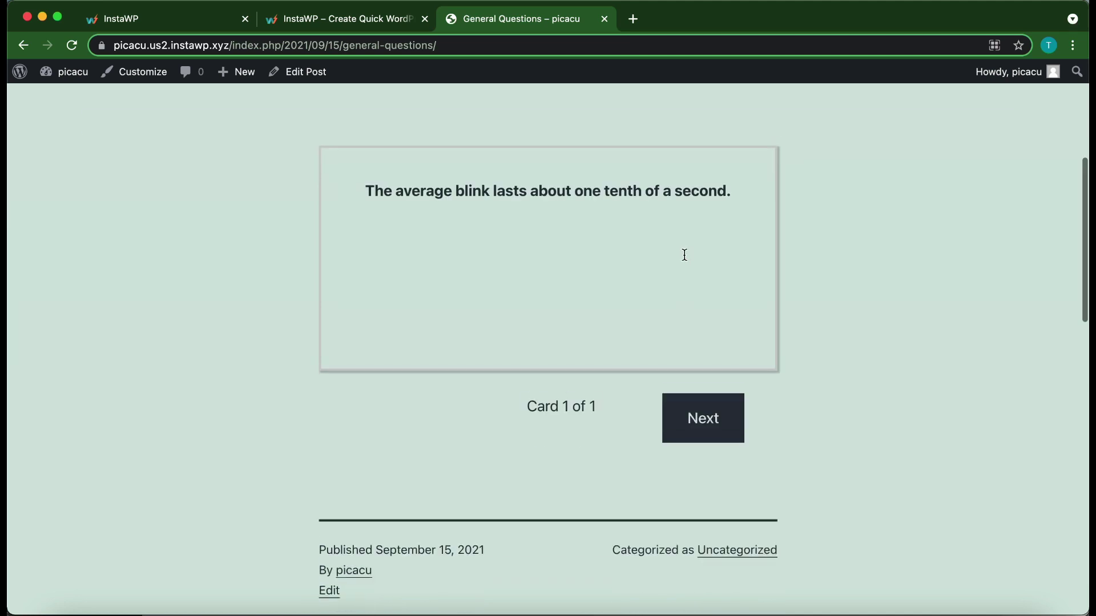
scroll(682, 251, up, 3)
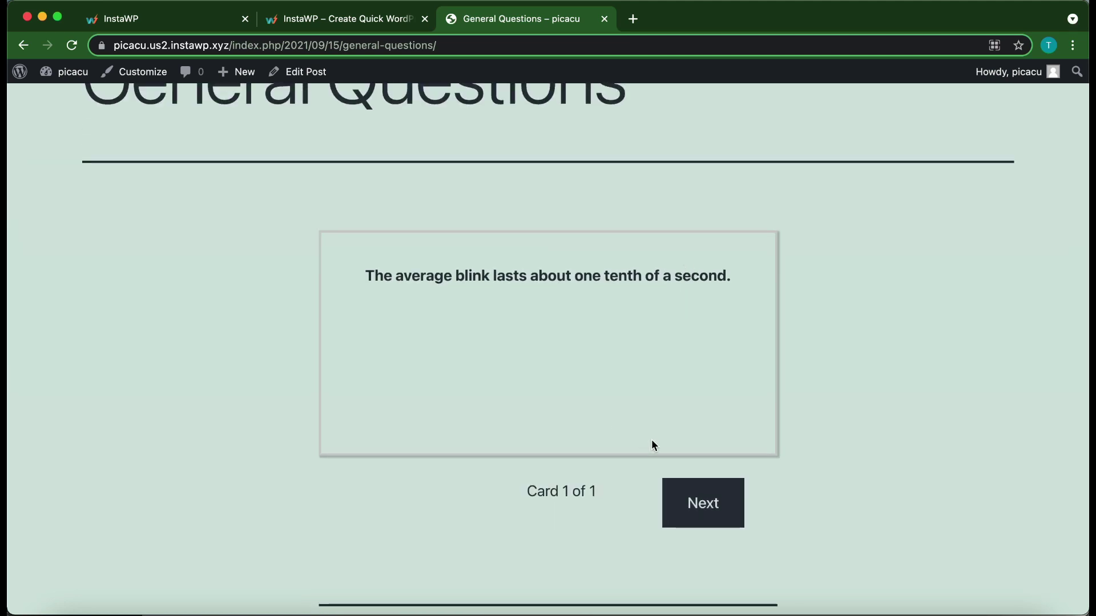
scroll(679, 360, up, 2)
scroll(679, 359, down, 2)
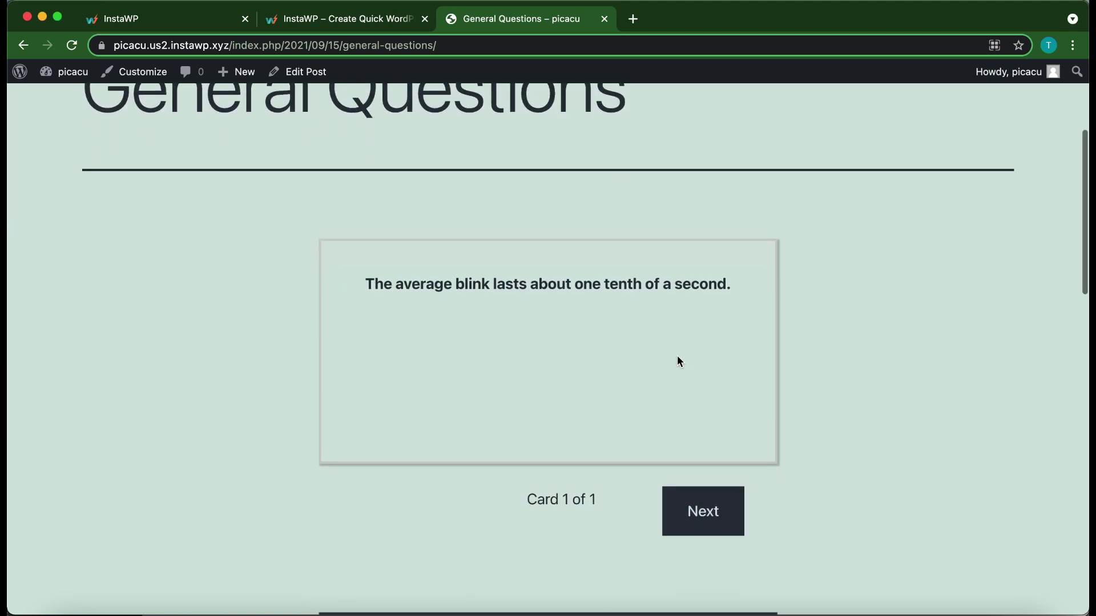
click(708, 515)
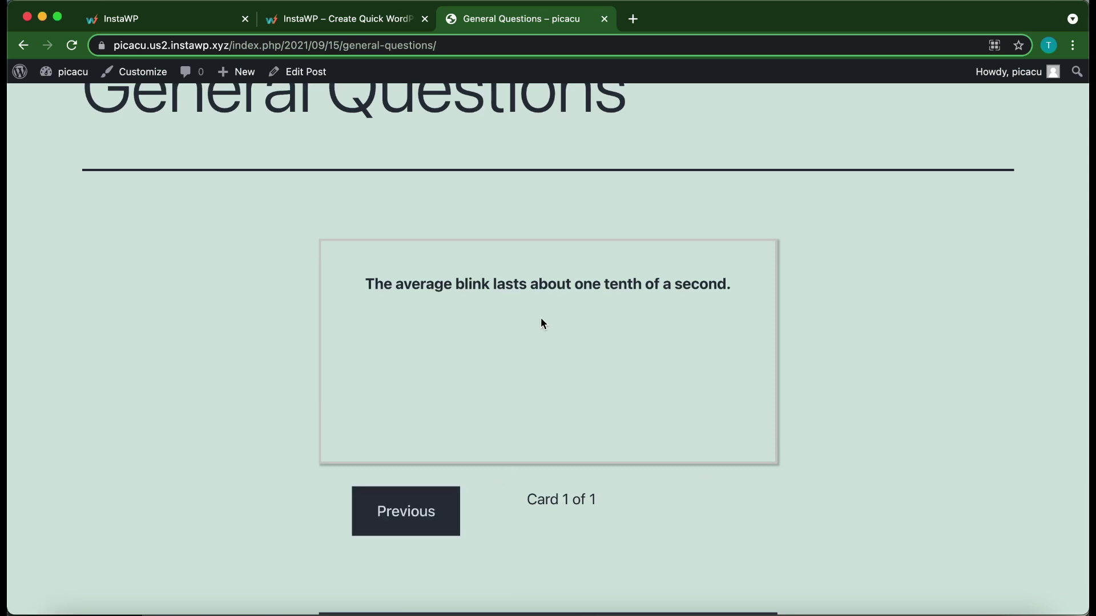
scroll(608, 412, up, 2)
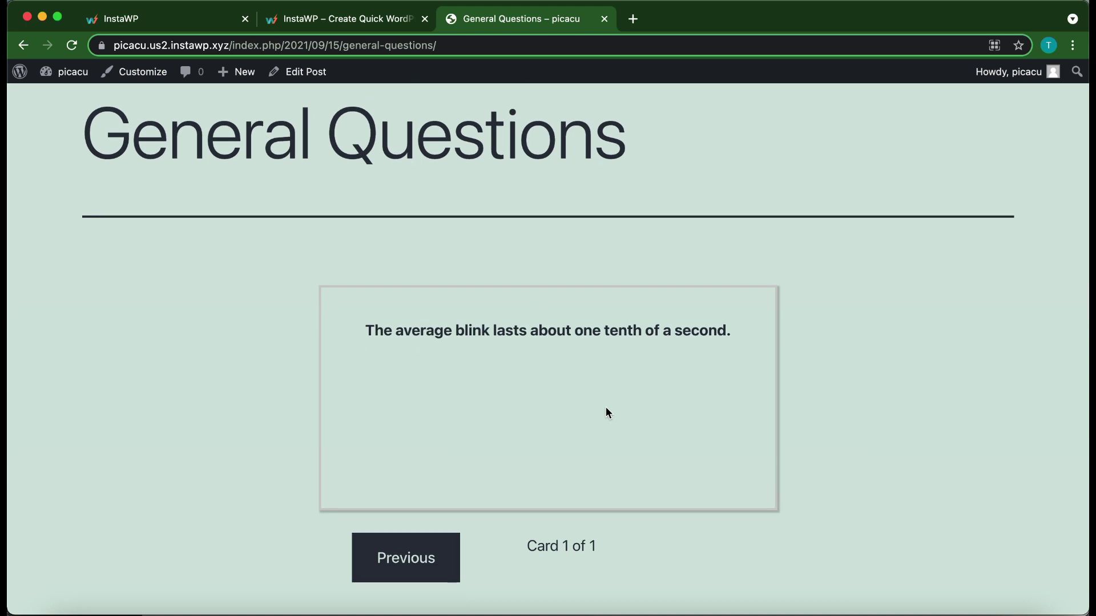
click(428, 559)
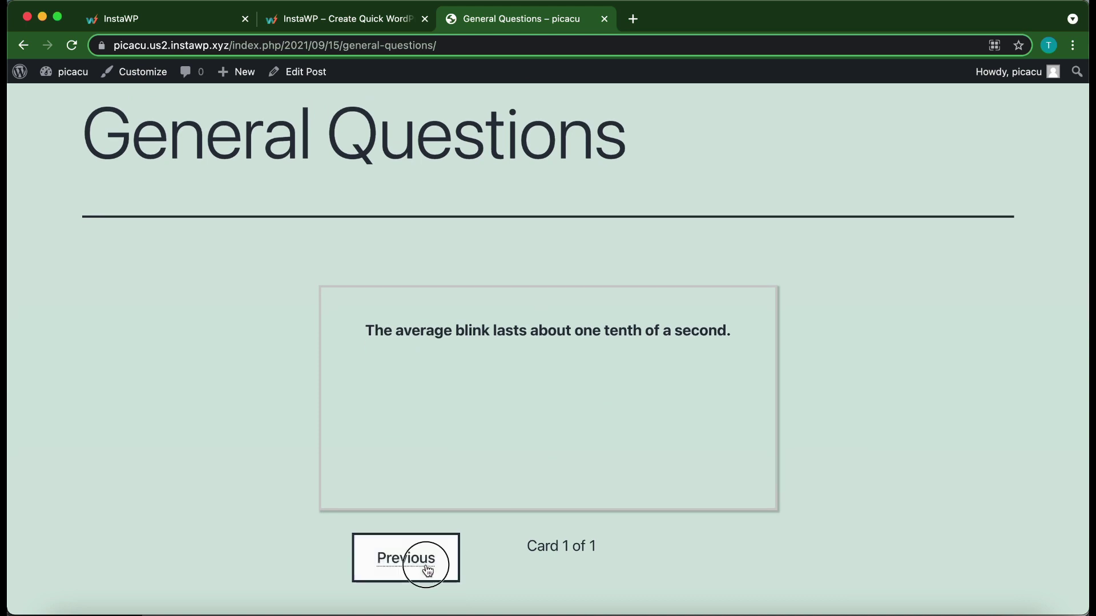
click(542, 408)
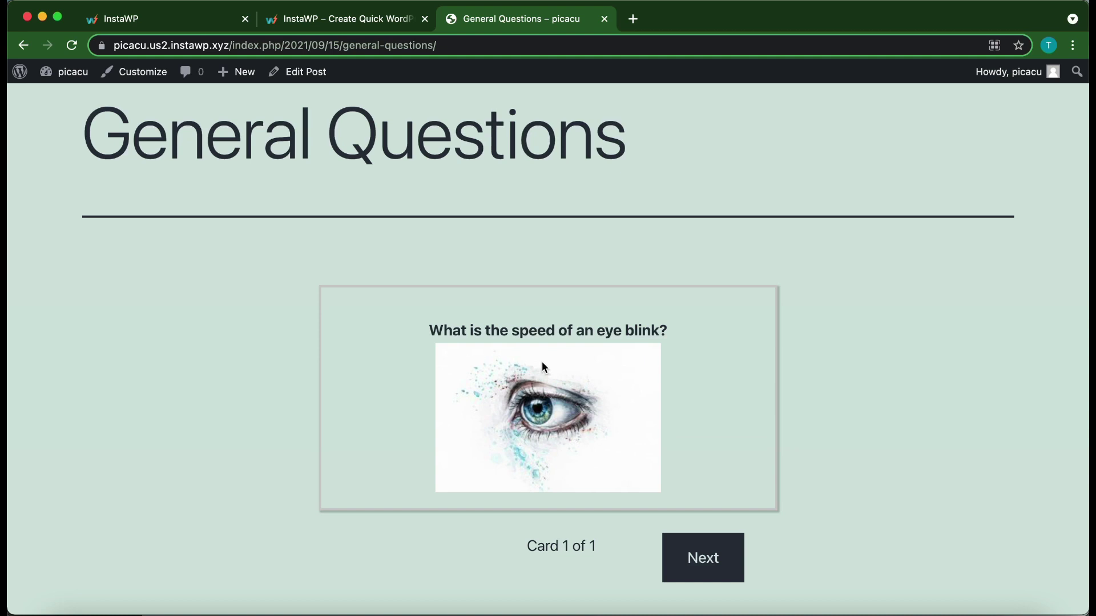